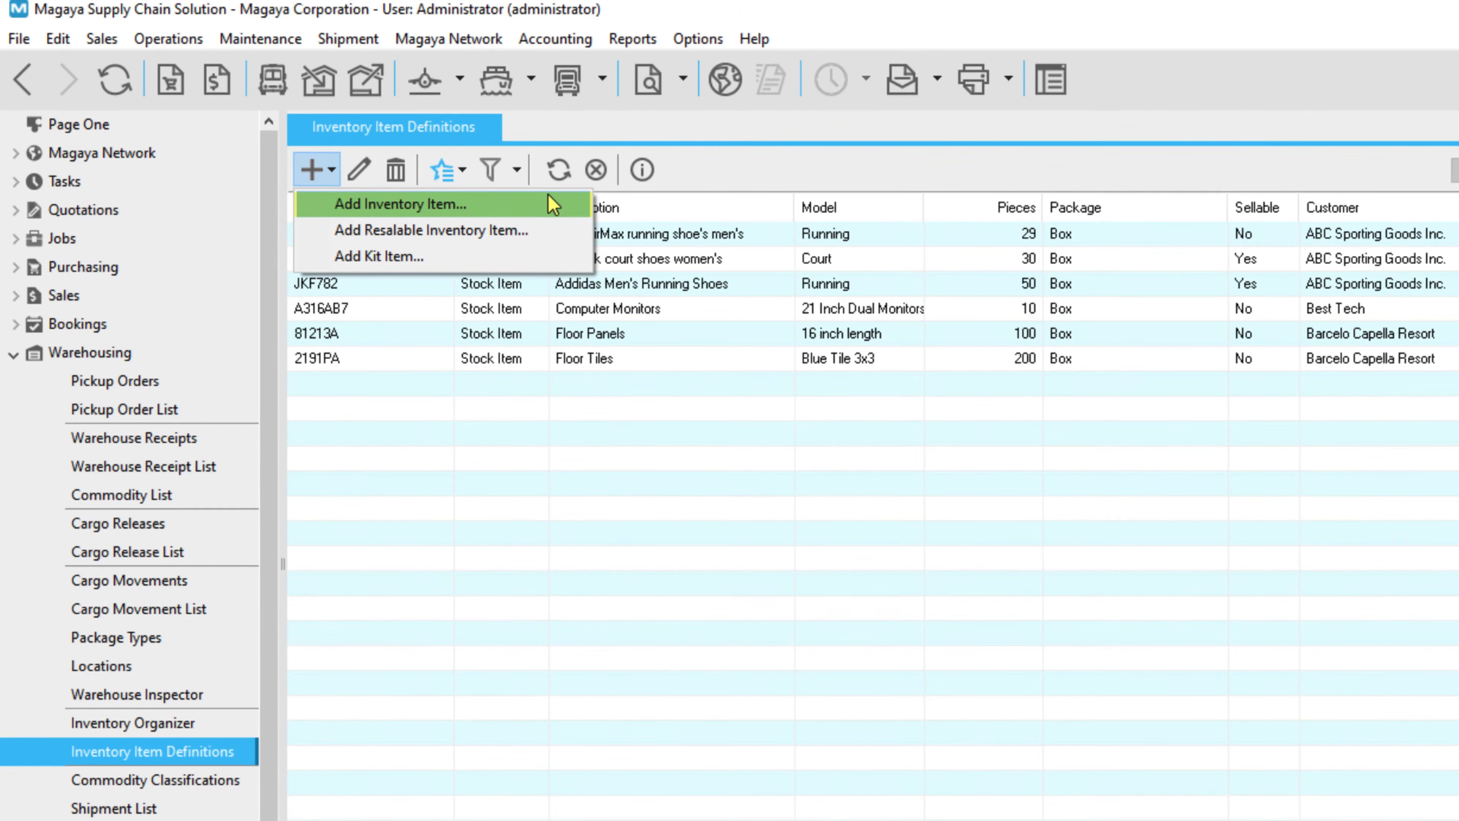
Create resalable item MILK with purchase price 5, sales price 6.50 and FEFO inventory type.
key(Down)
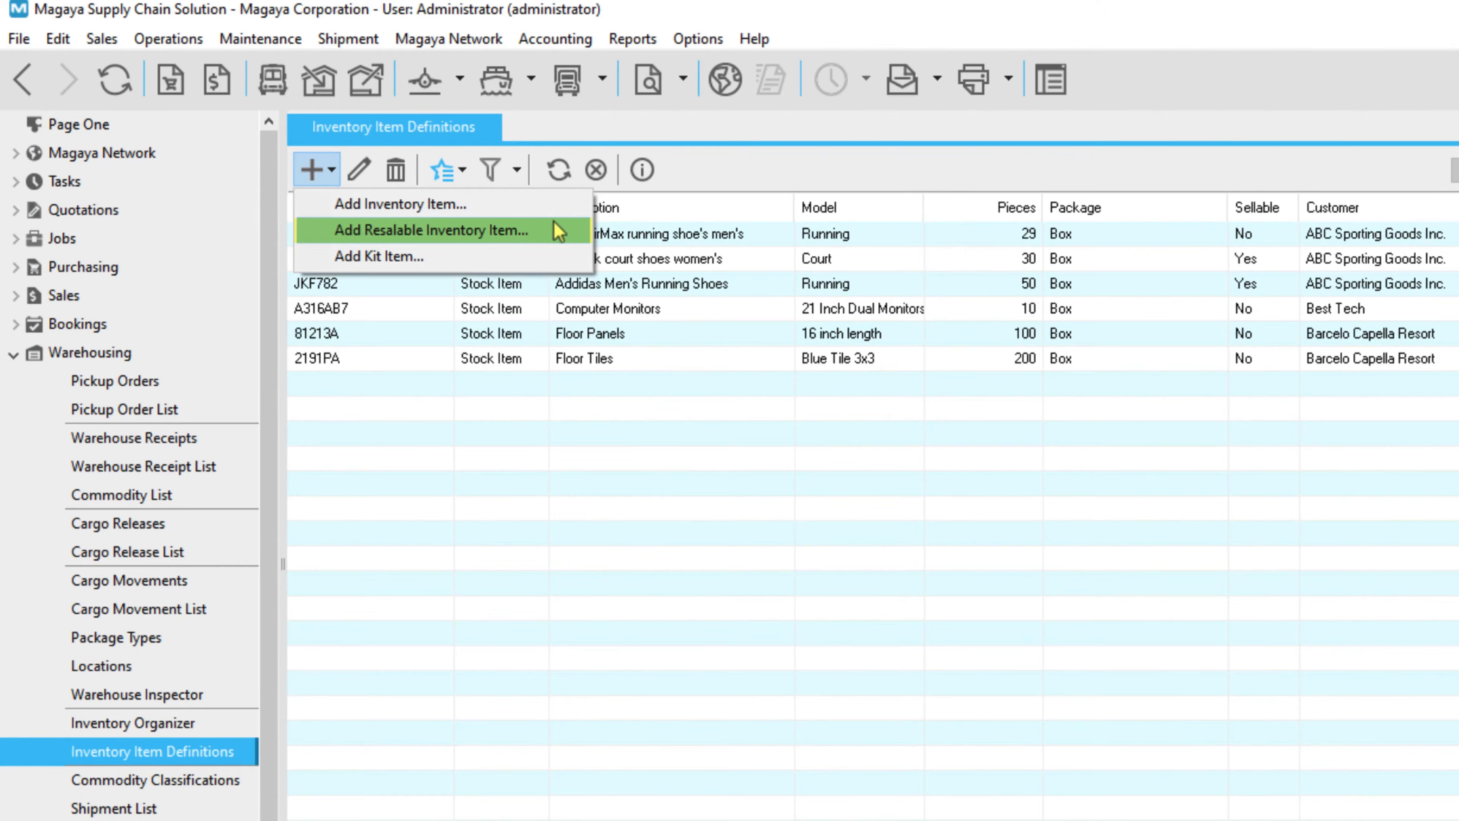
click(555, 231)
text(5)
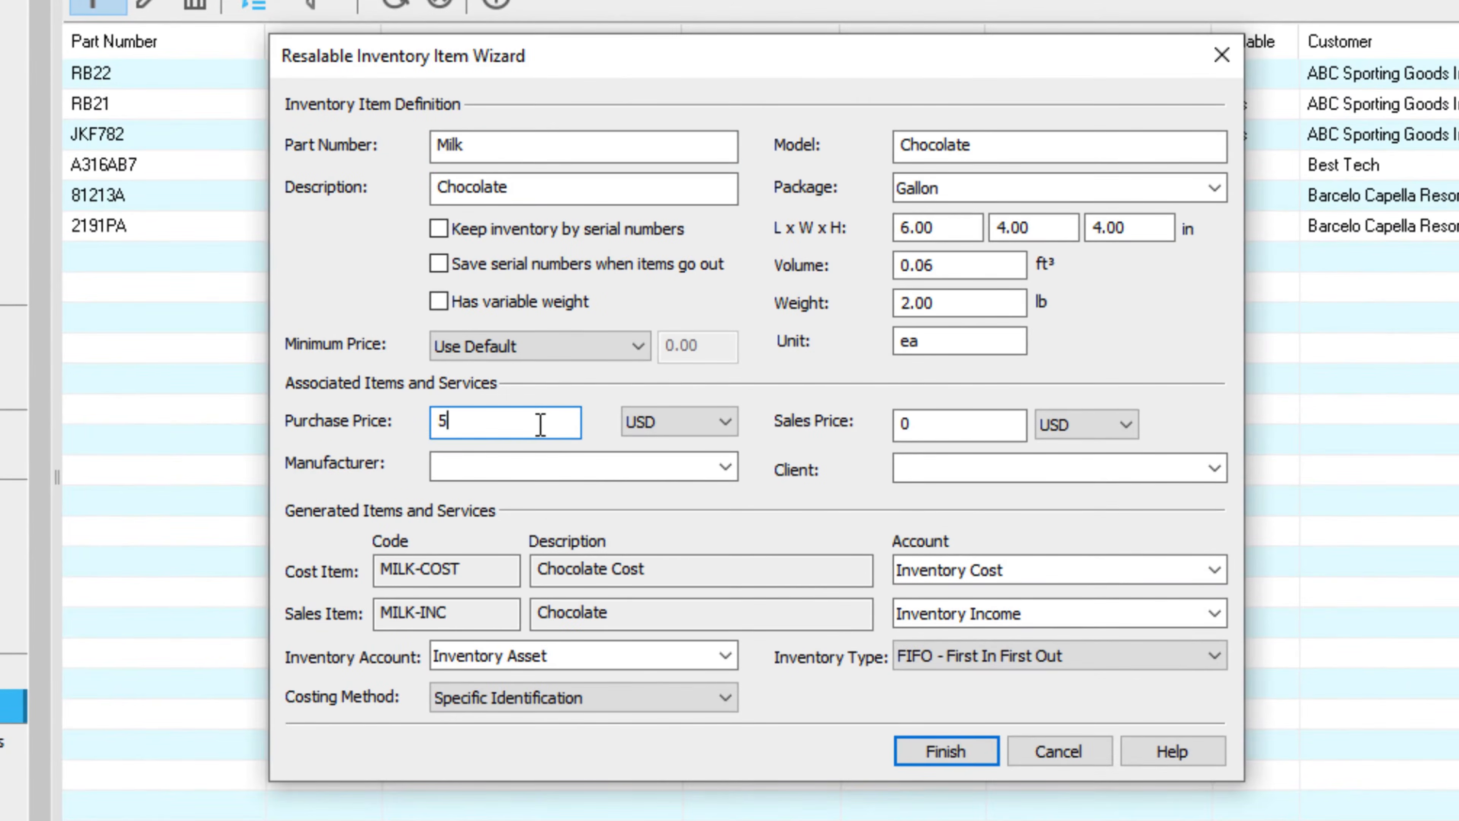
click(954, 413)
text(6.5)
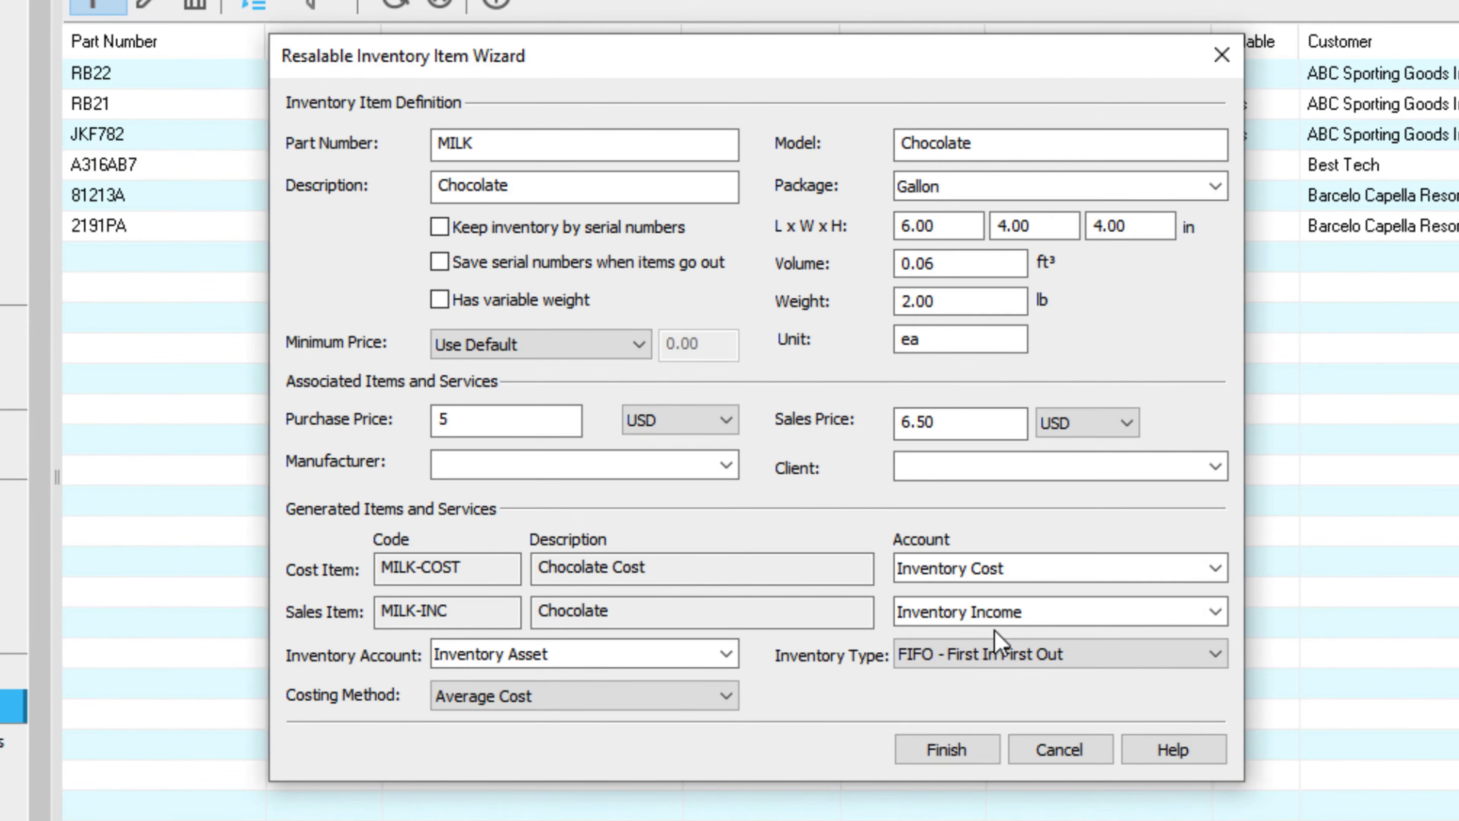
click(1211, 655)
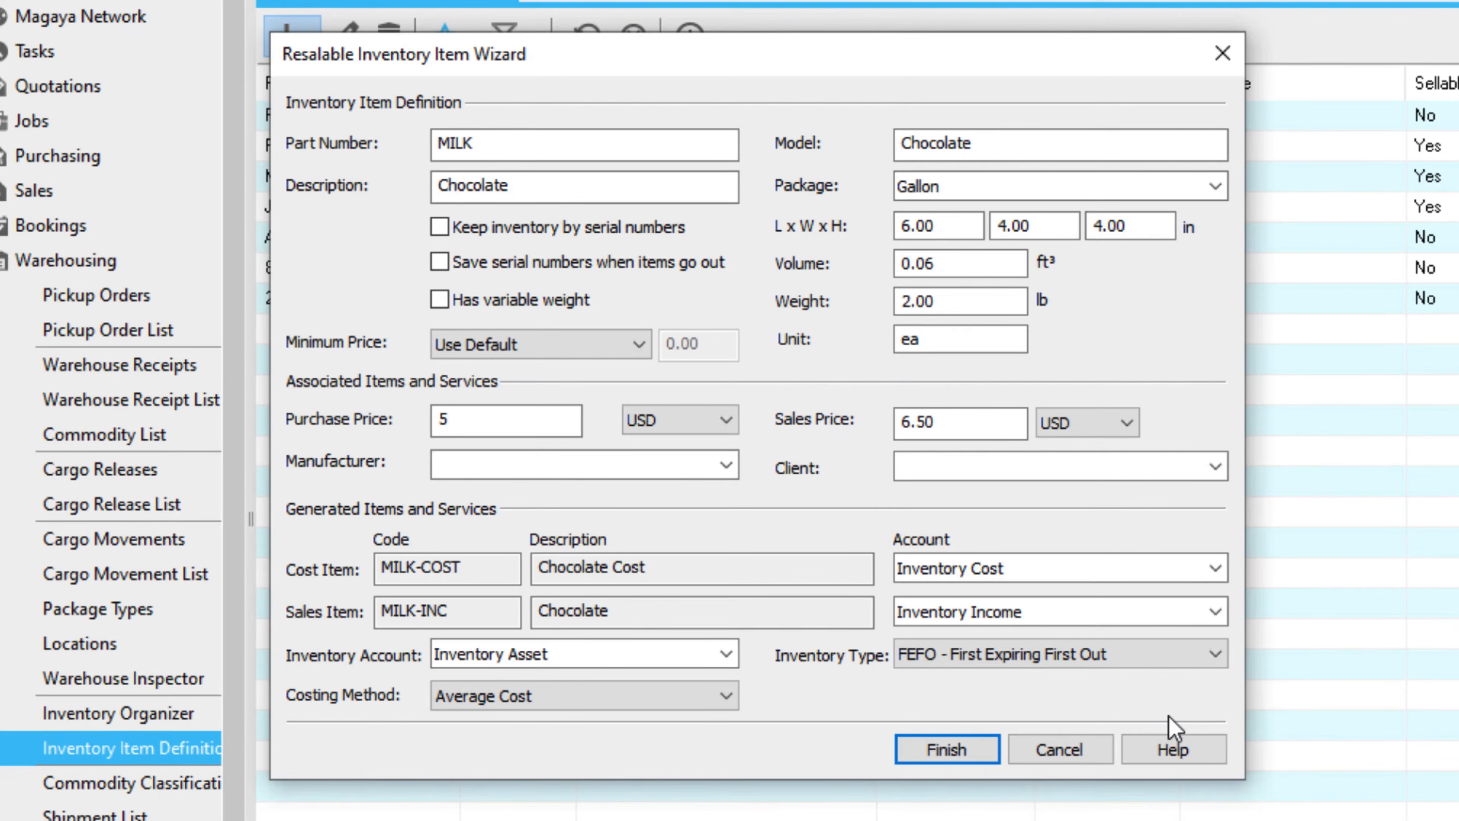
click(1214, 656)
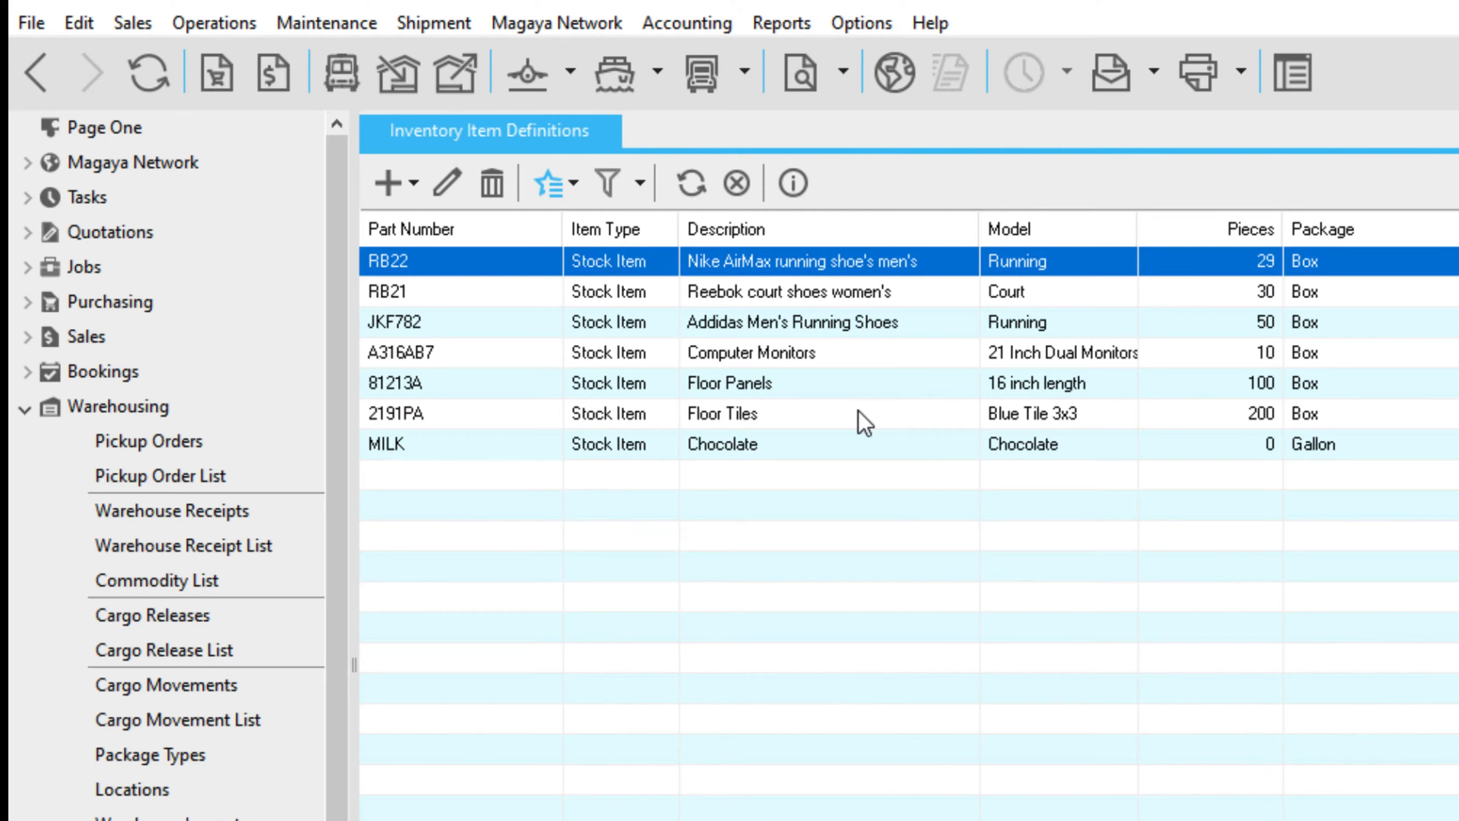
Open the Floor Tiles 2191PA definition from the item list now showing MILK Chocolate.
double_click(859, 419)
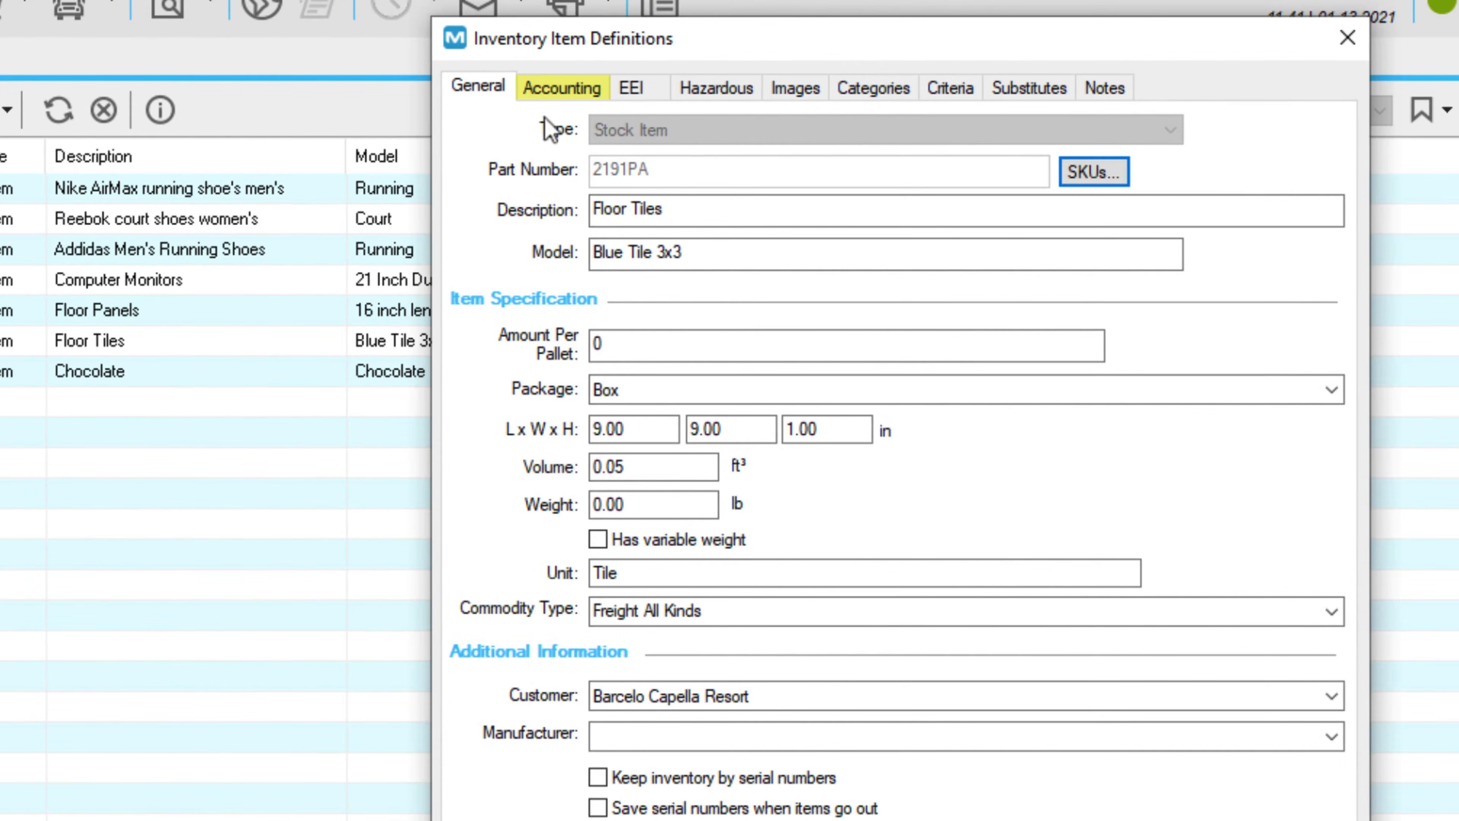
click(572, 98)
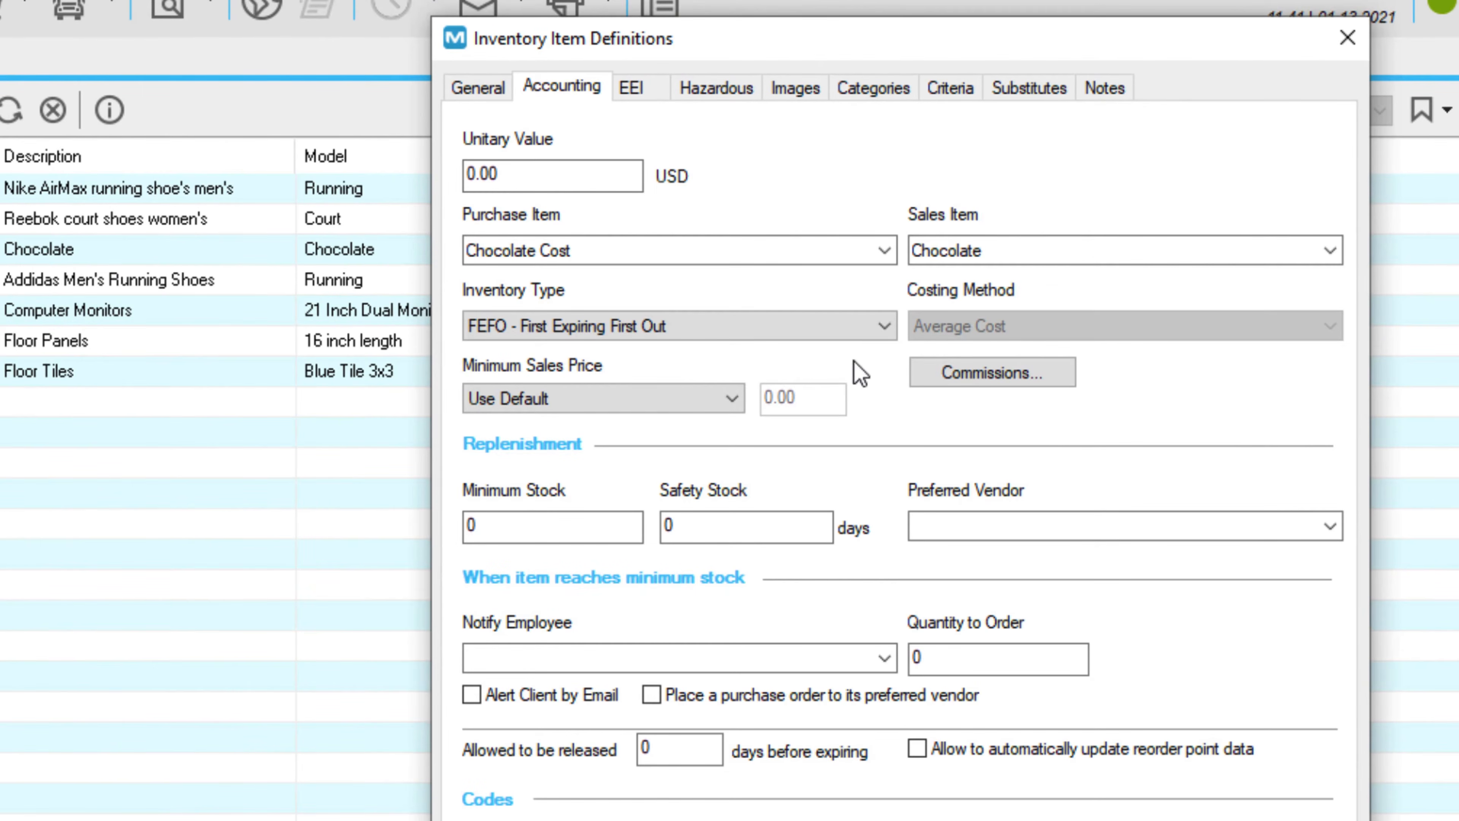
click(883, 327)
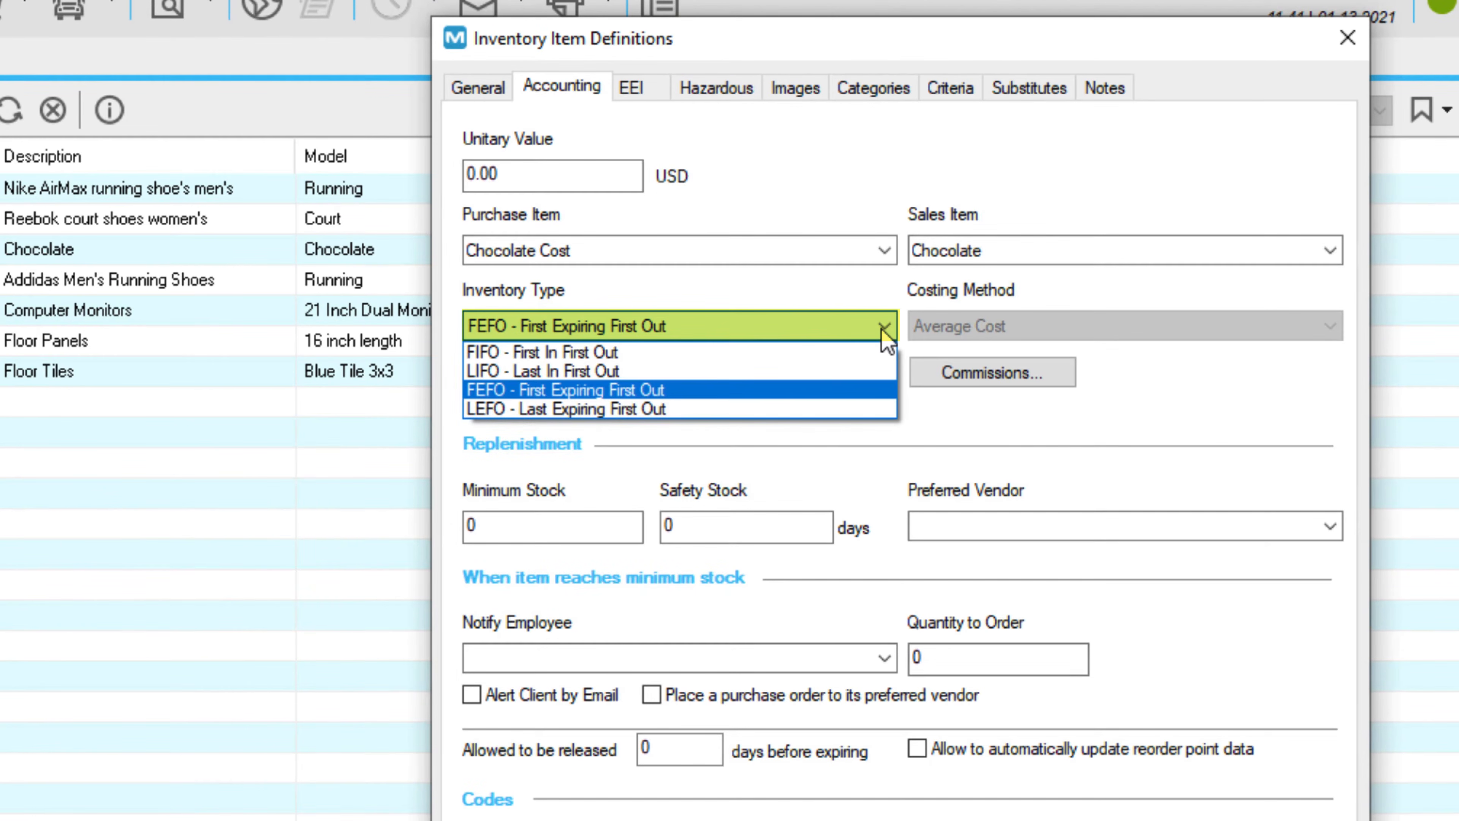
click(884, 332)
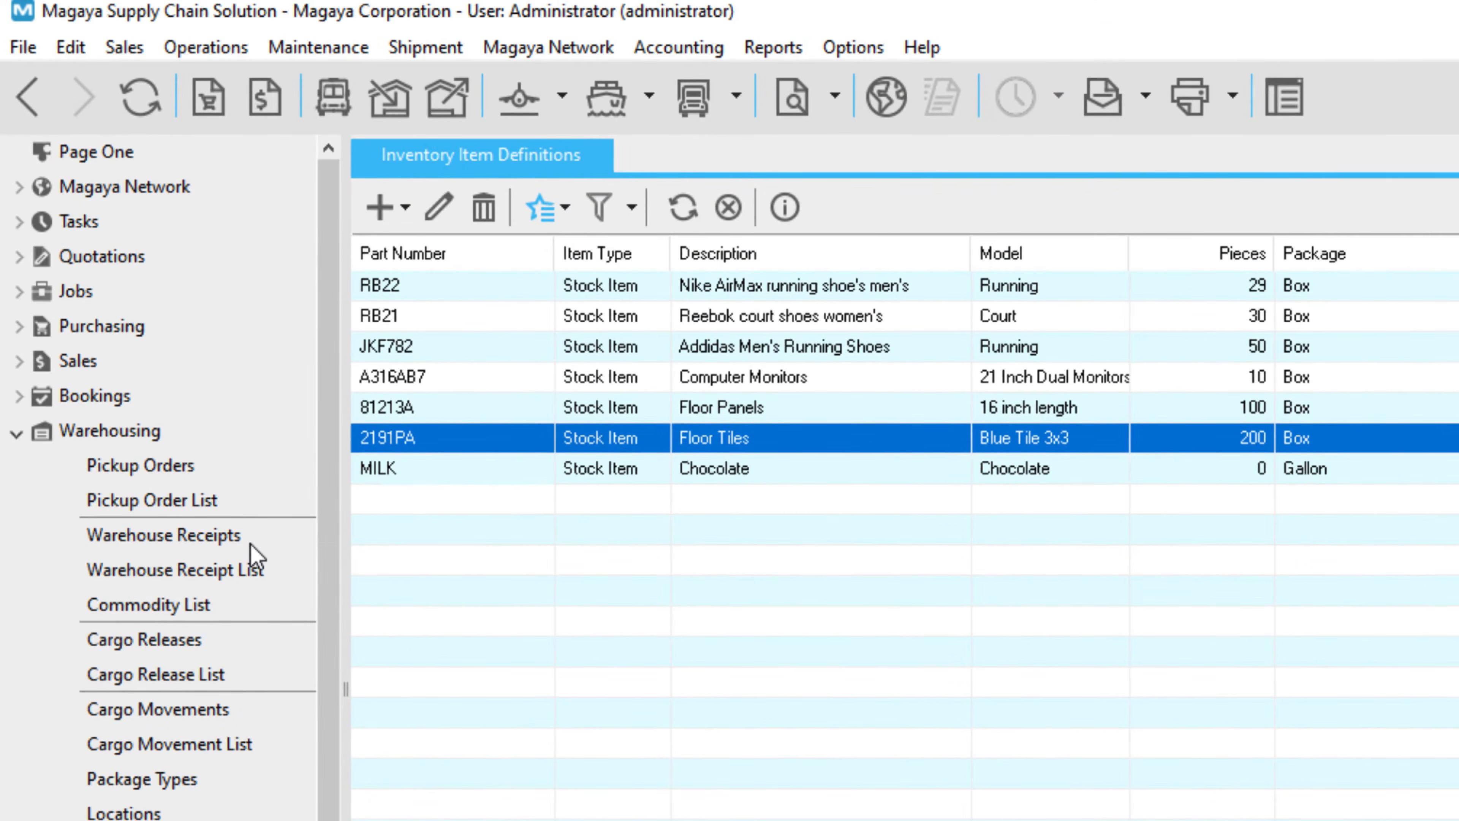
Start warehouse receipt WR-76 with a MILK Chocolate gallon commodity located in COLDSTORAGE.
click(250, 543)
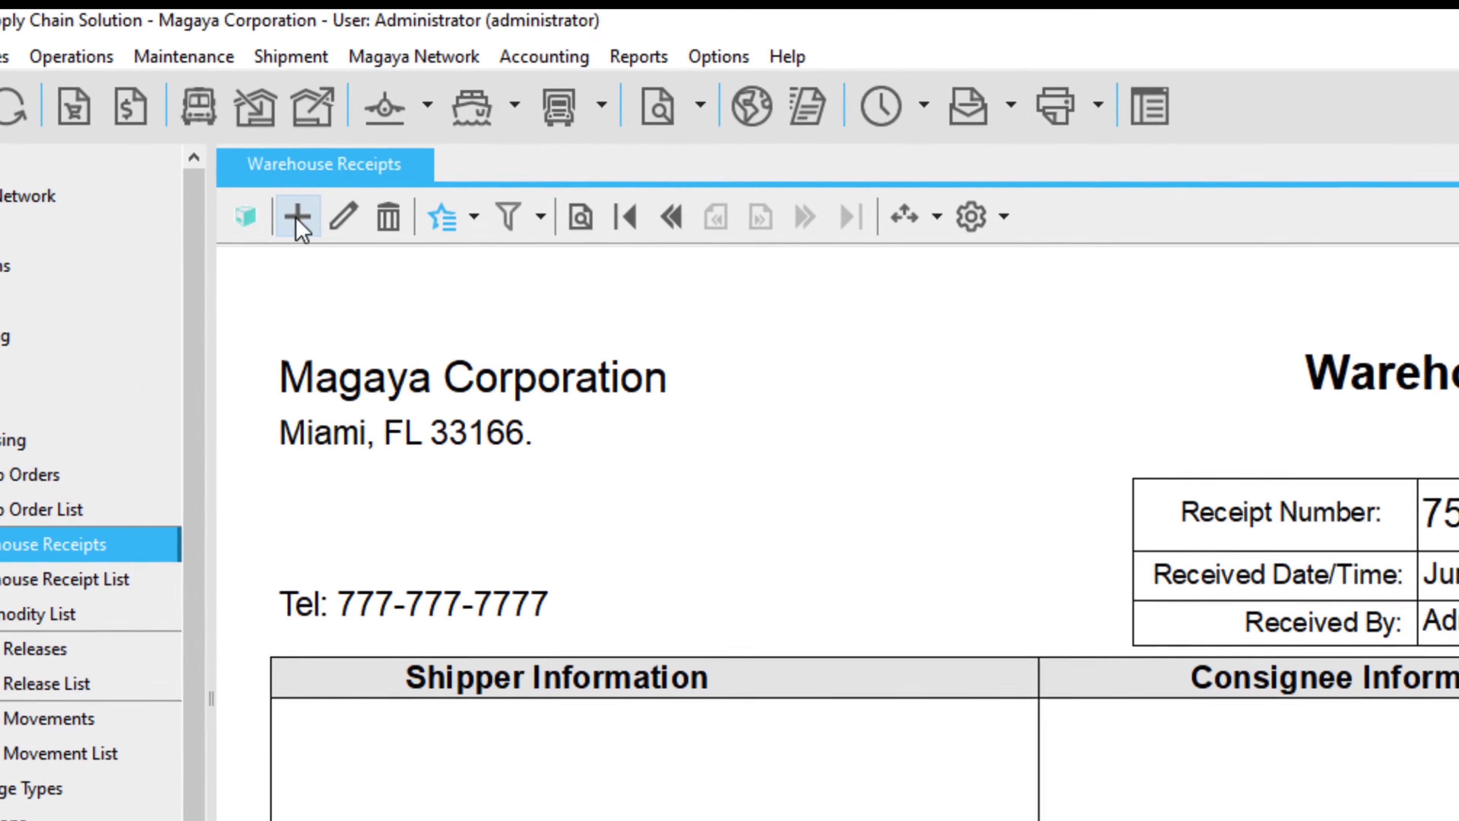
click(431, 207)
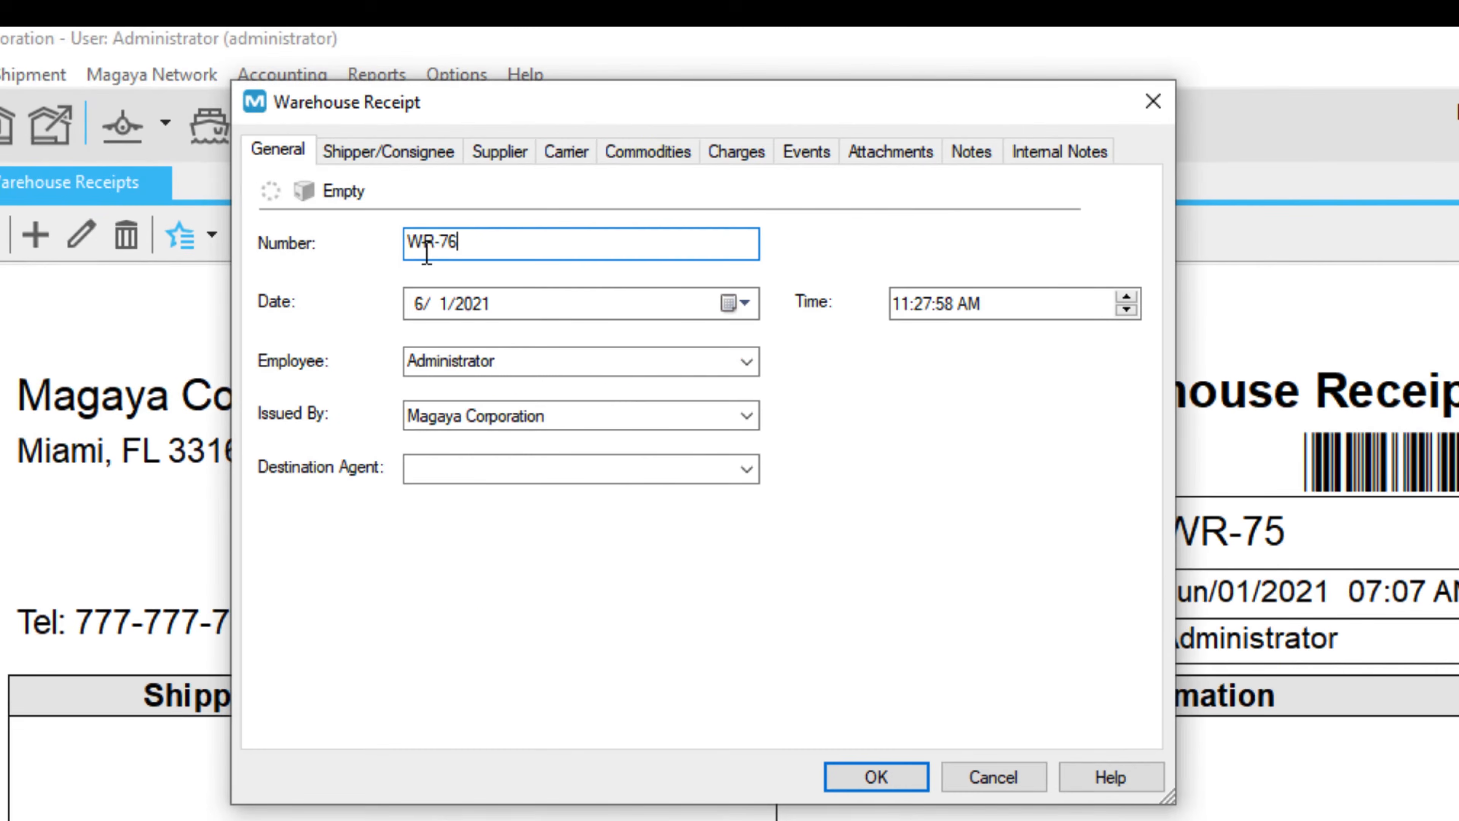
click(674, 156)
click(1136, 198)
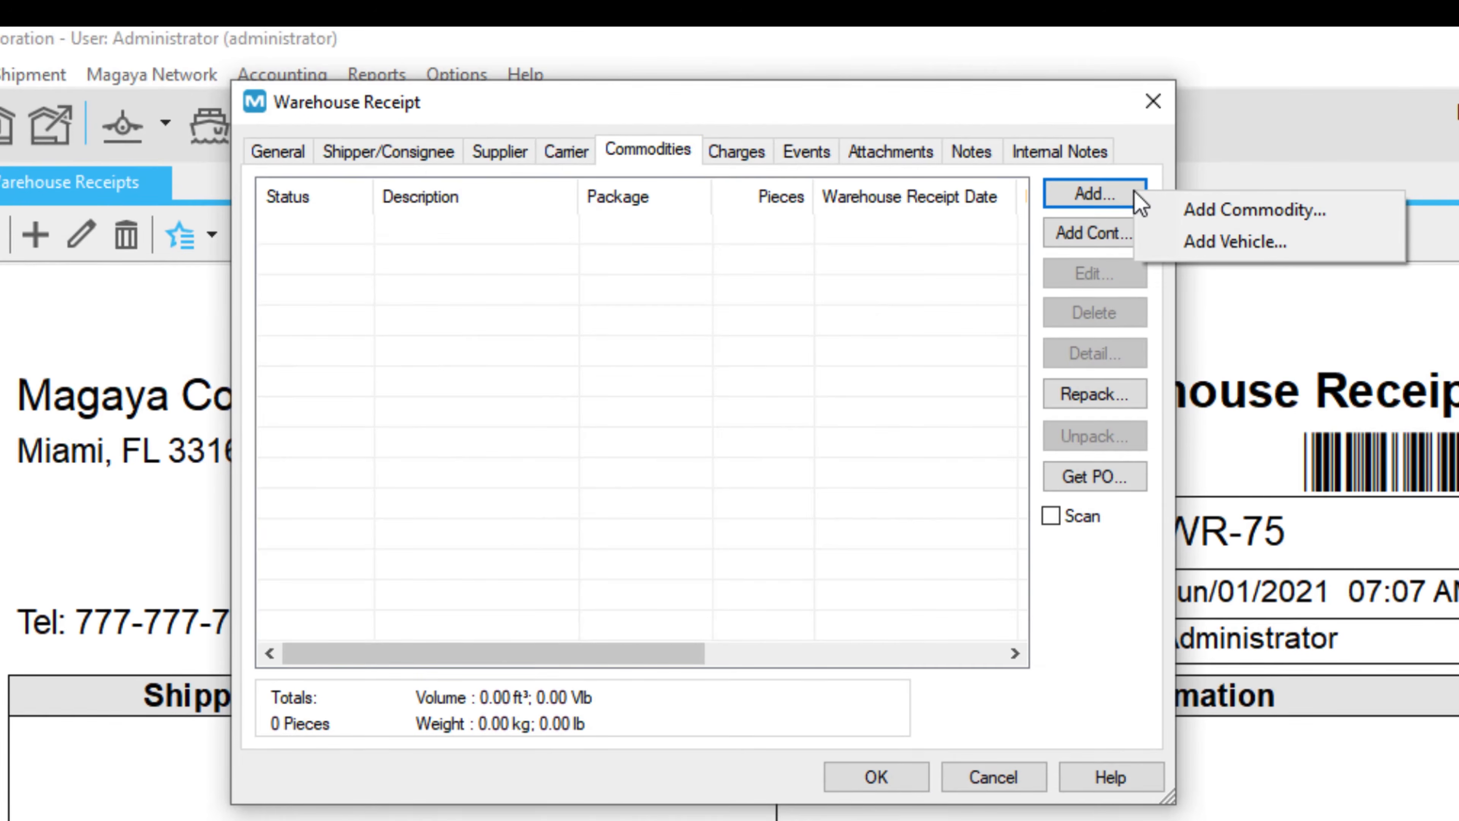
click(1321, 212)
text(MILK)
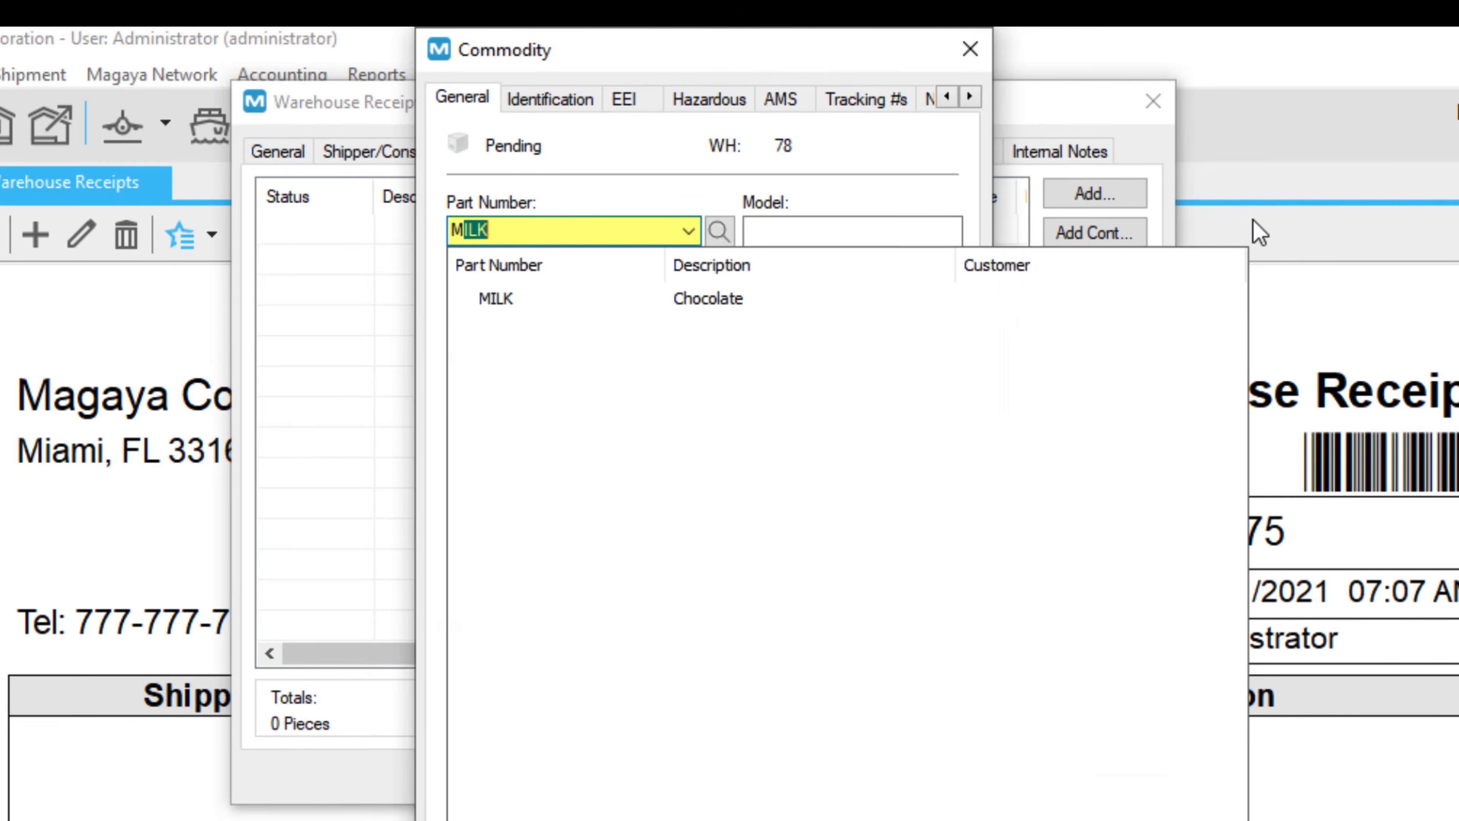
click(1010, 299)
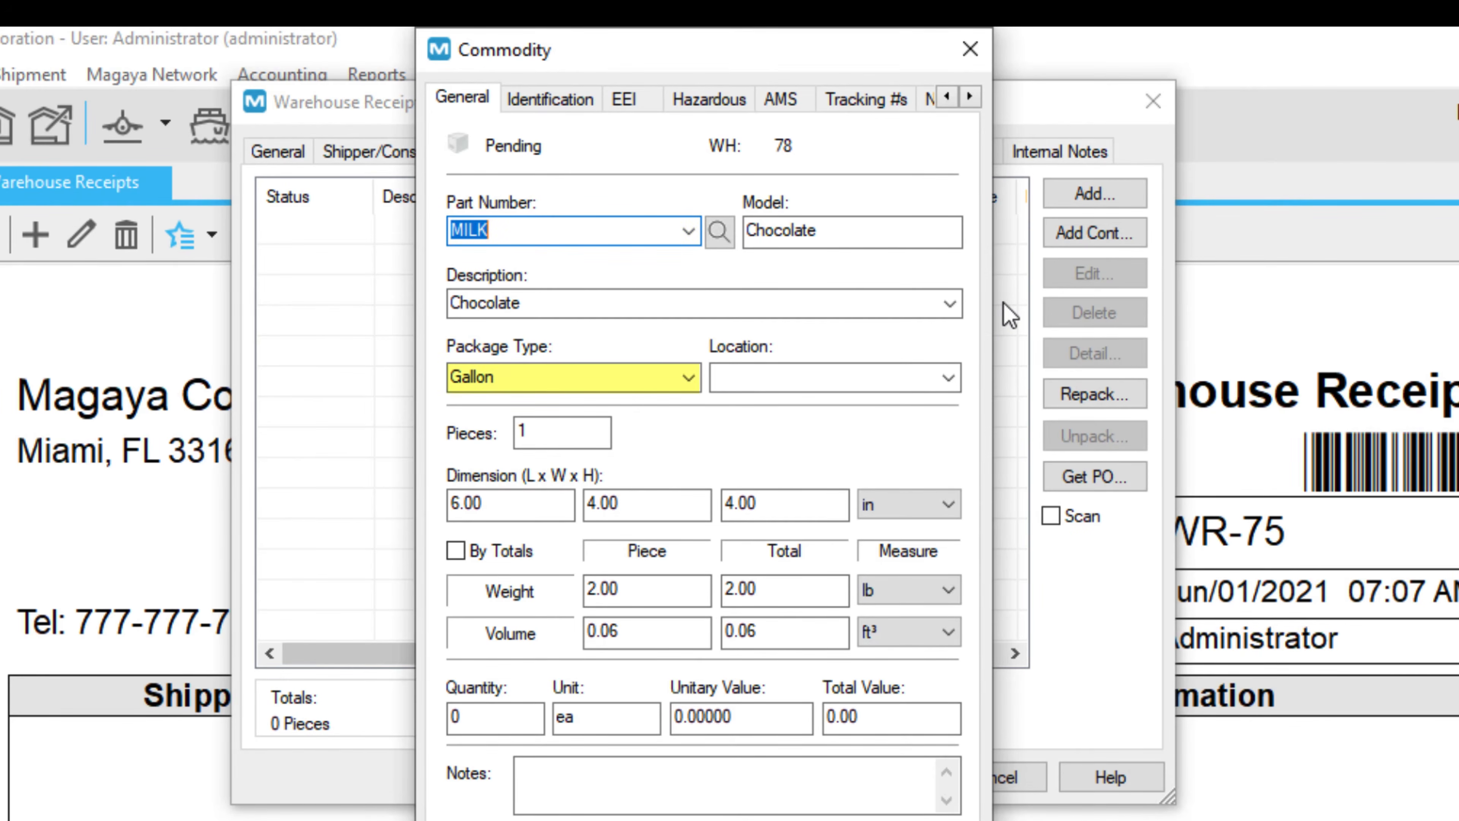
click(949, 376)
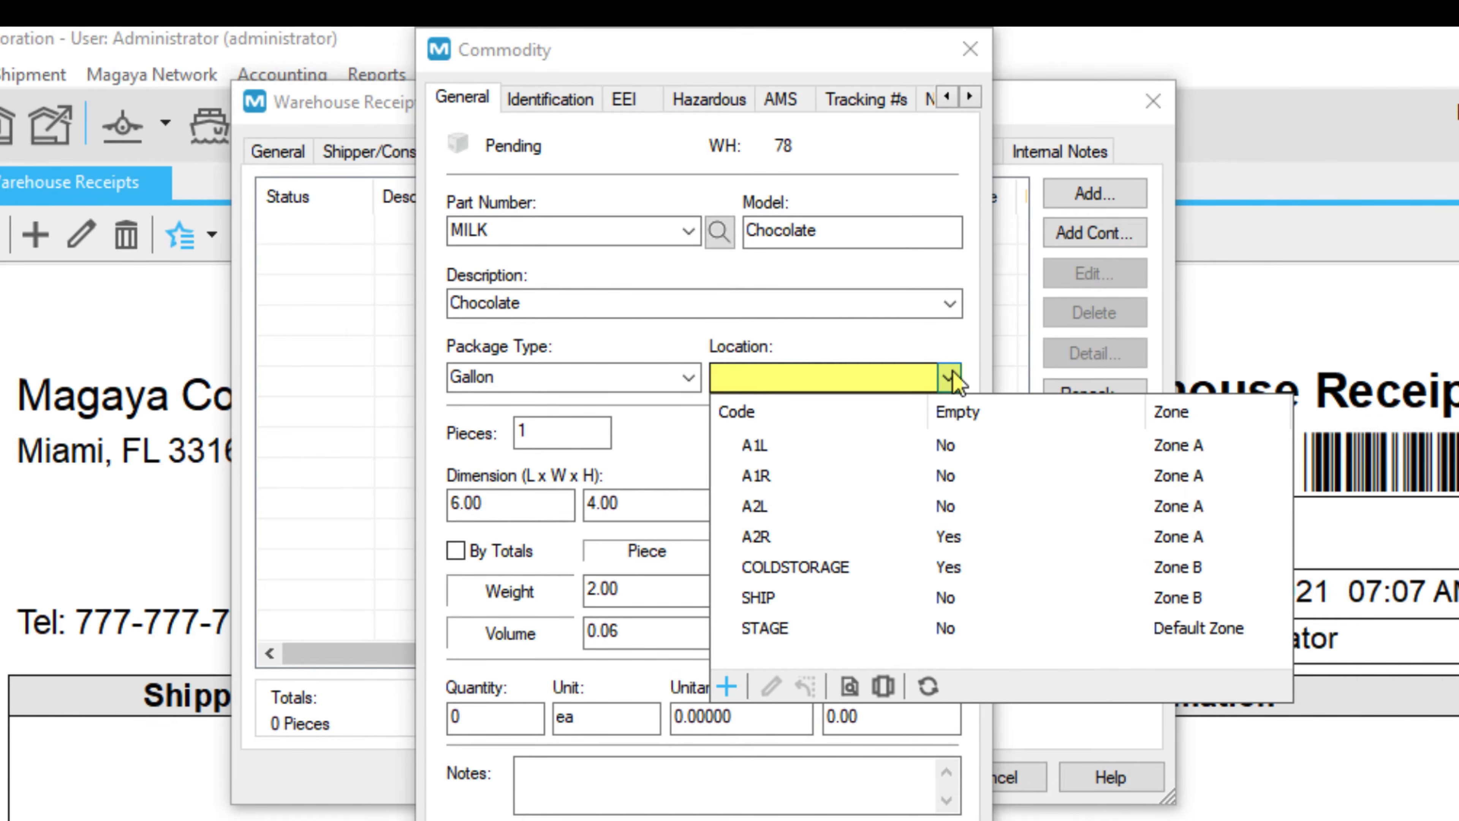
click(911, 567)
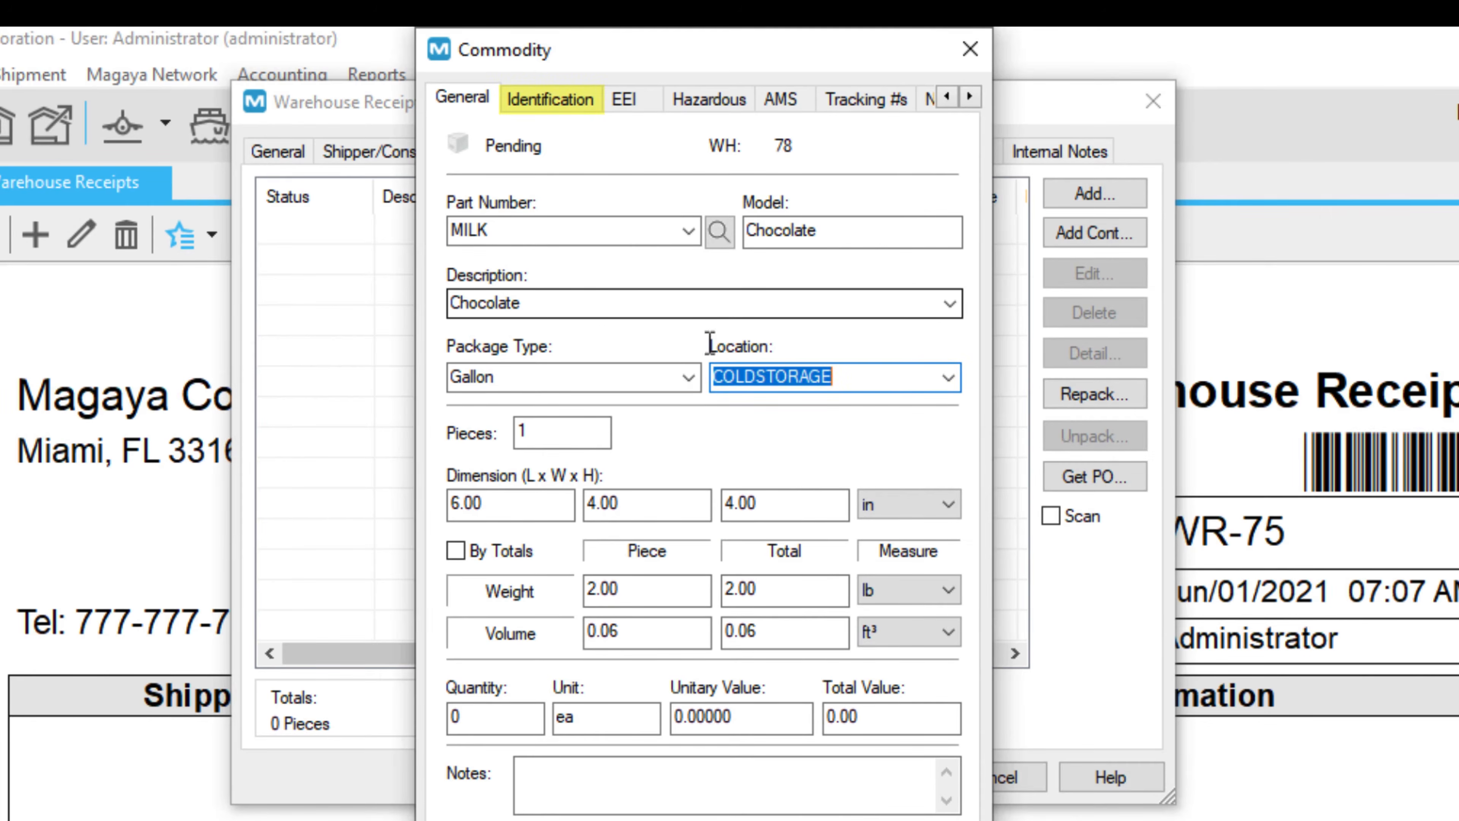
click(543, 103)
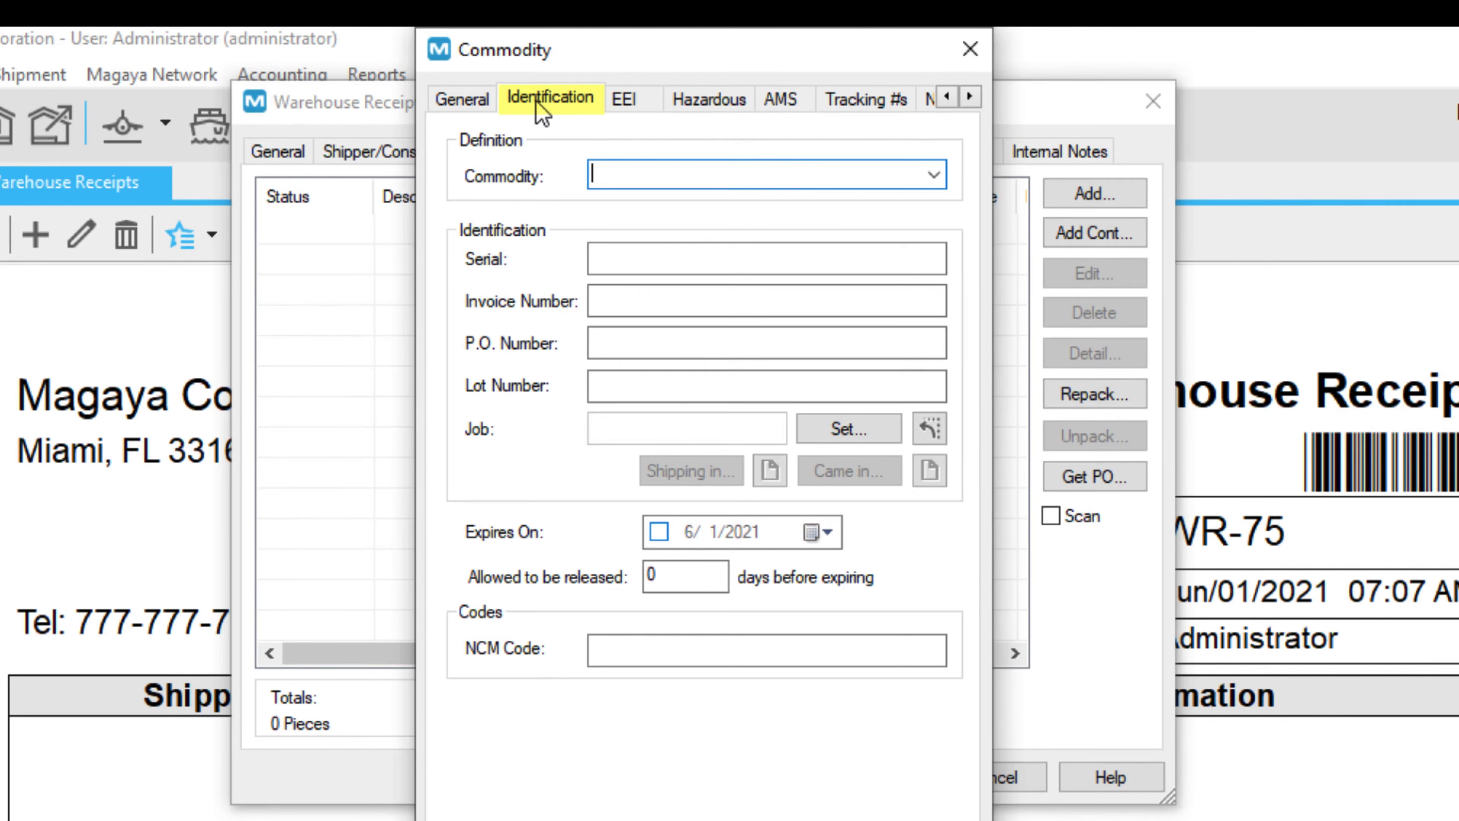
Receive MILK as lot 124 expiring 7/5/2021, releasable 4 days before expiry.
click(657, 384)
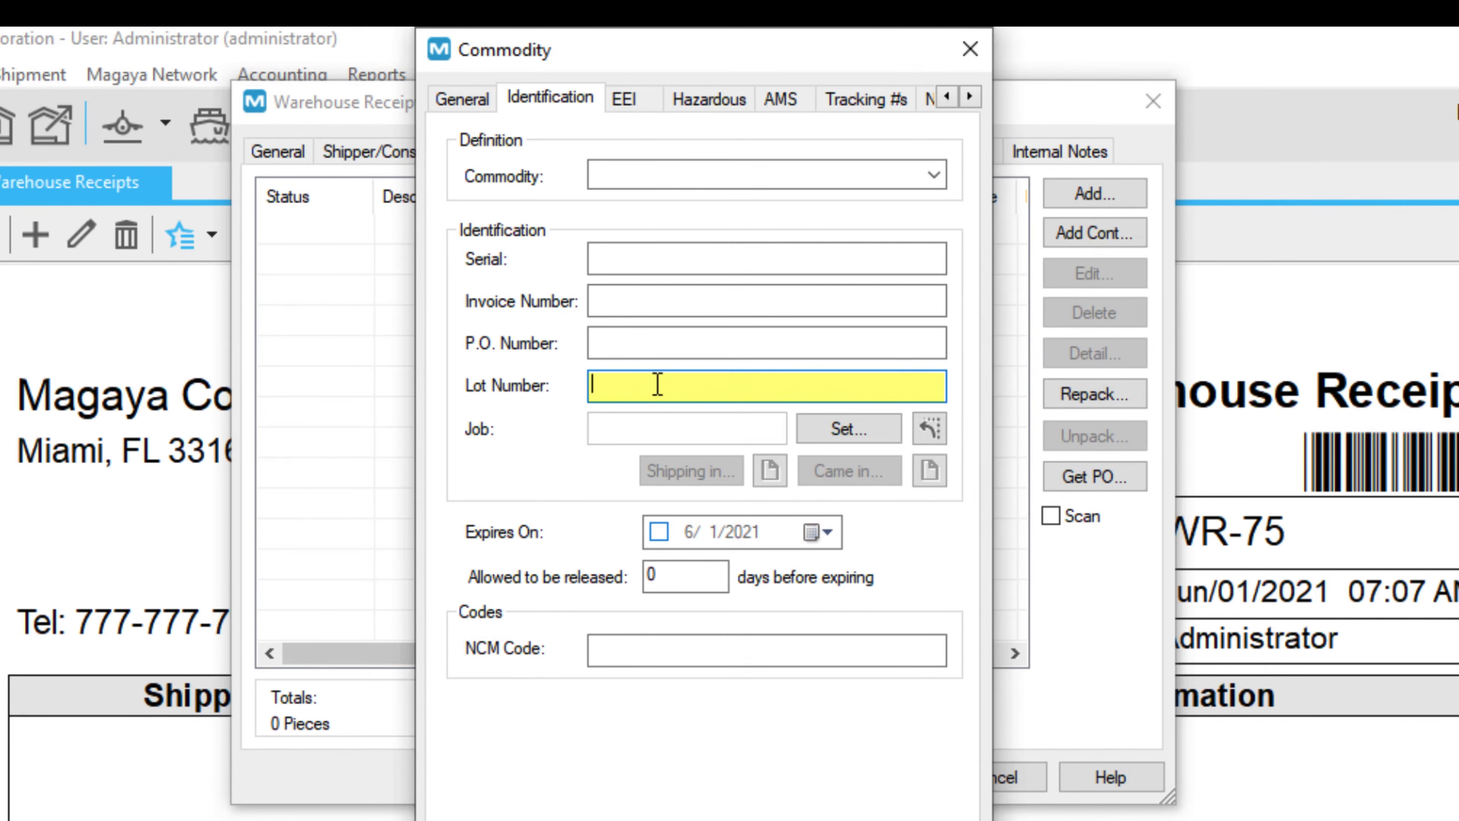
text(124)
click(825, 532)
click(827, 574)
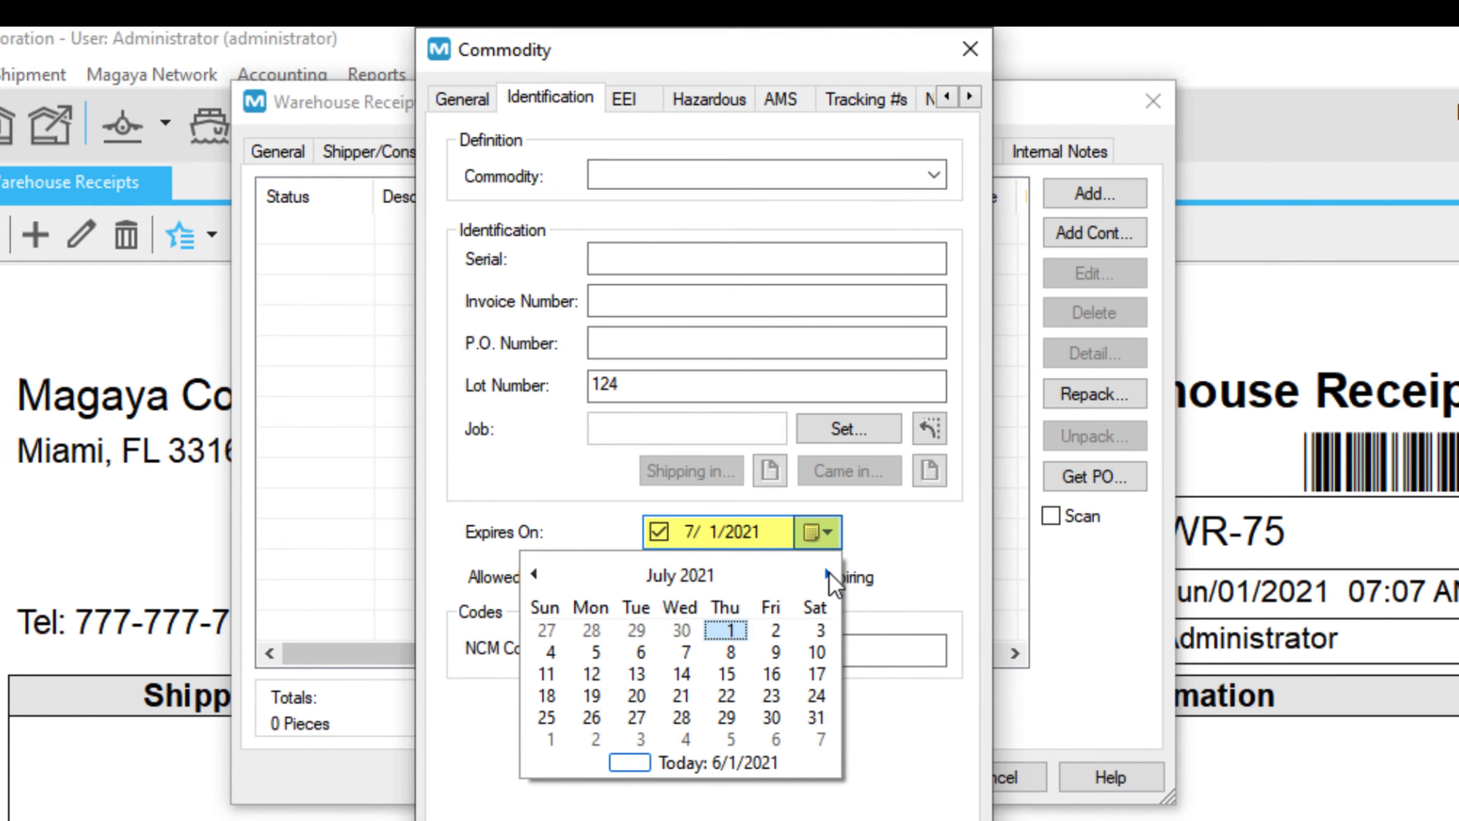
click(597, 651)
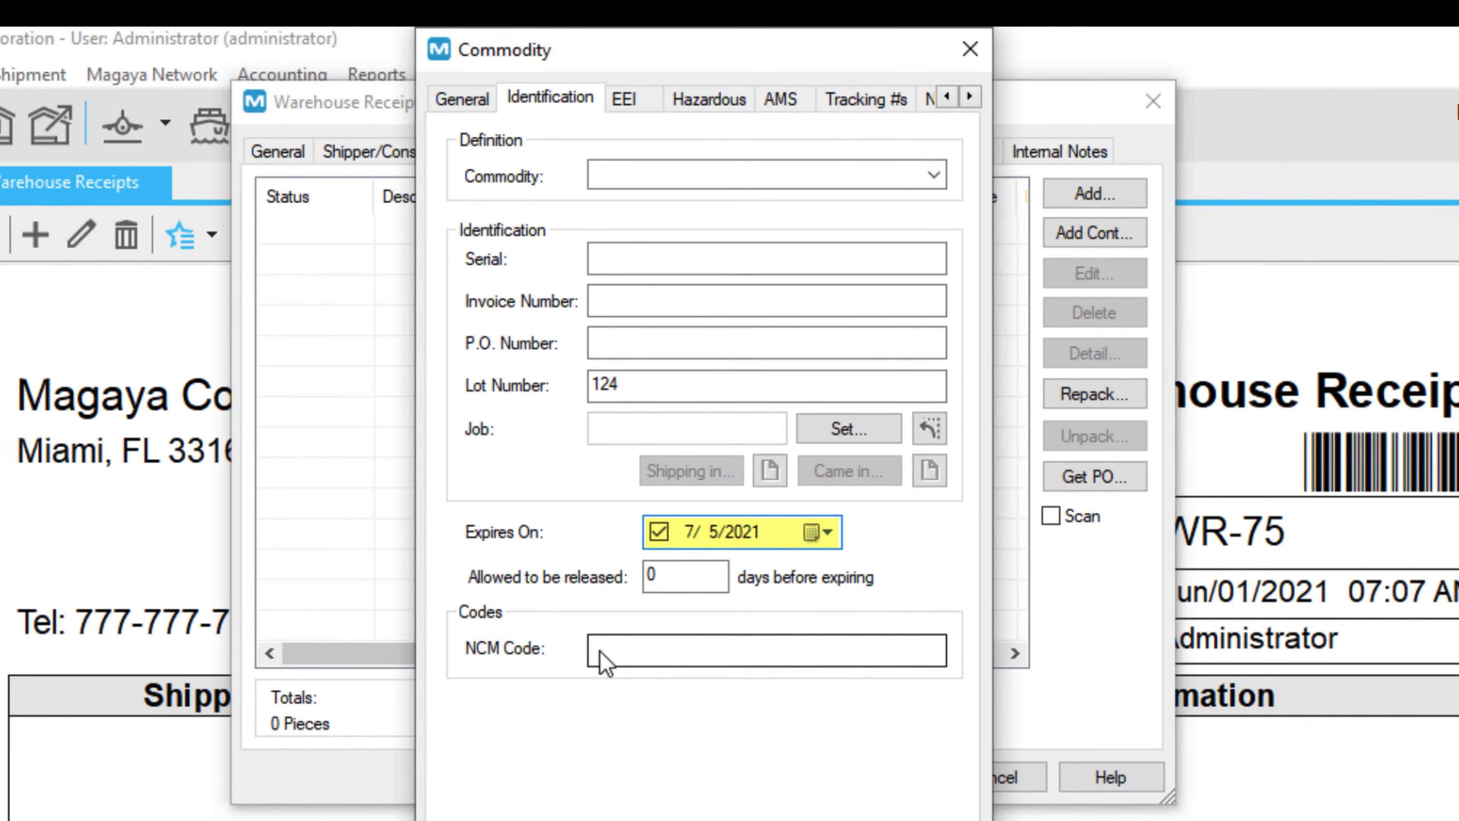
click(688, 576)
key(BackSpace)
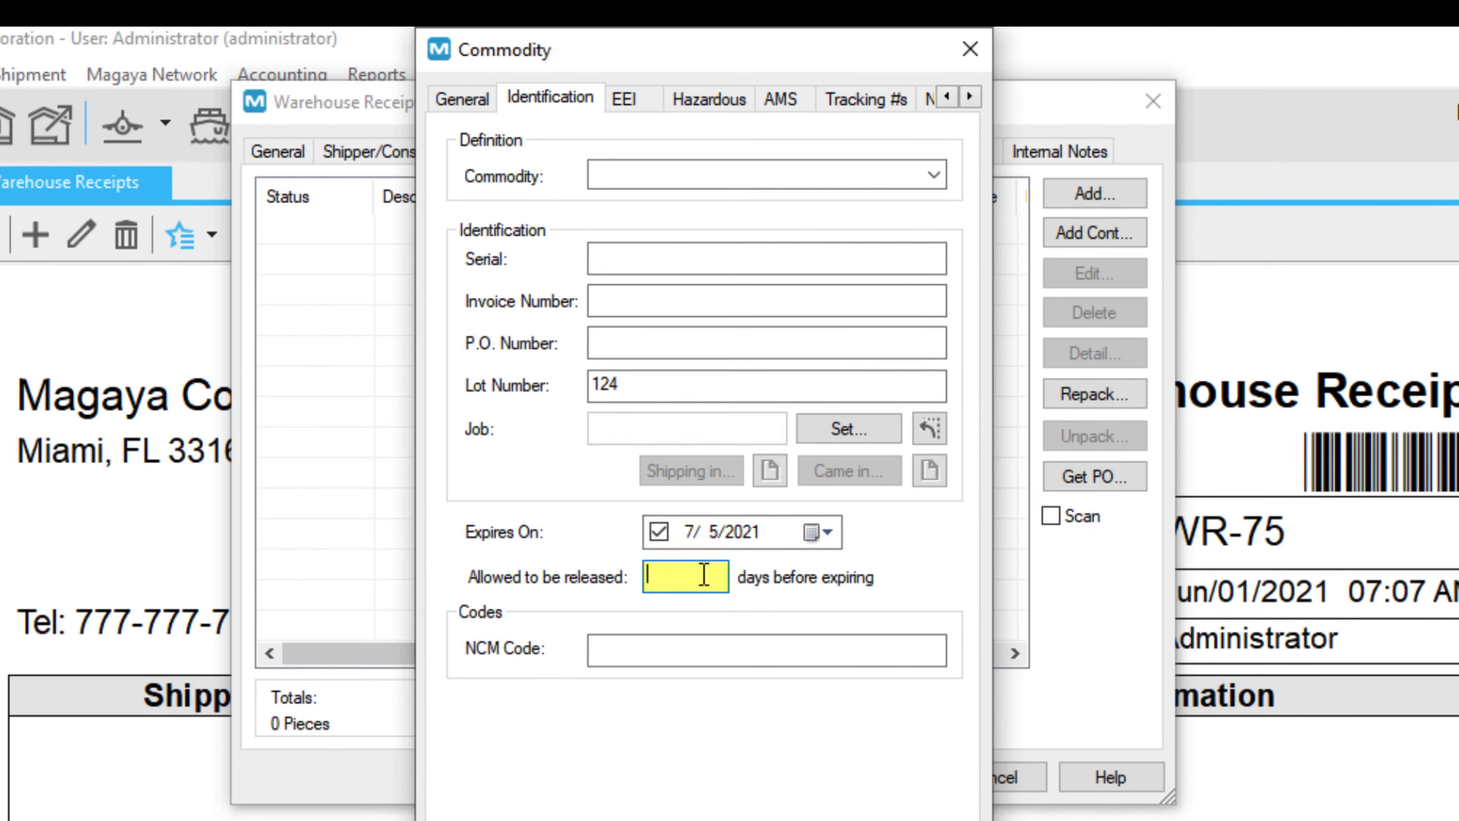
text(4)
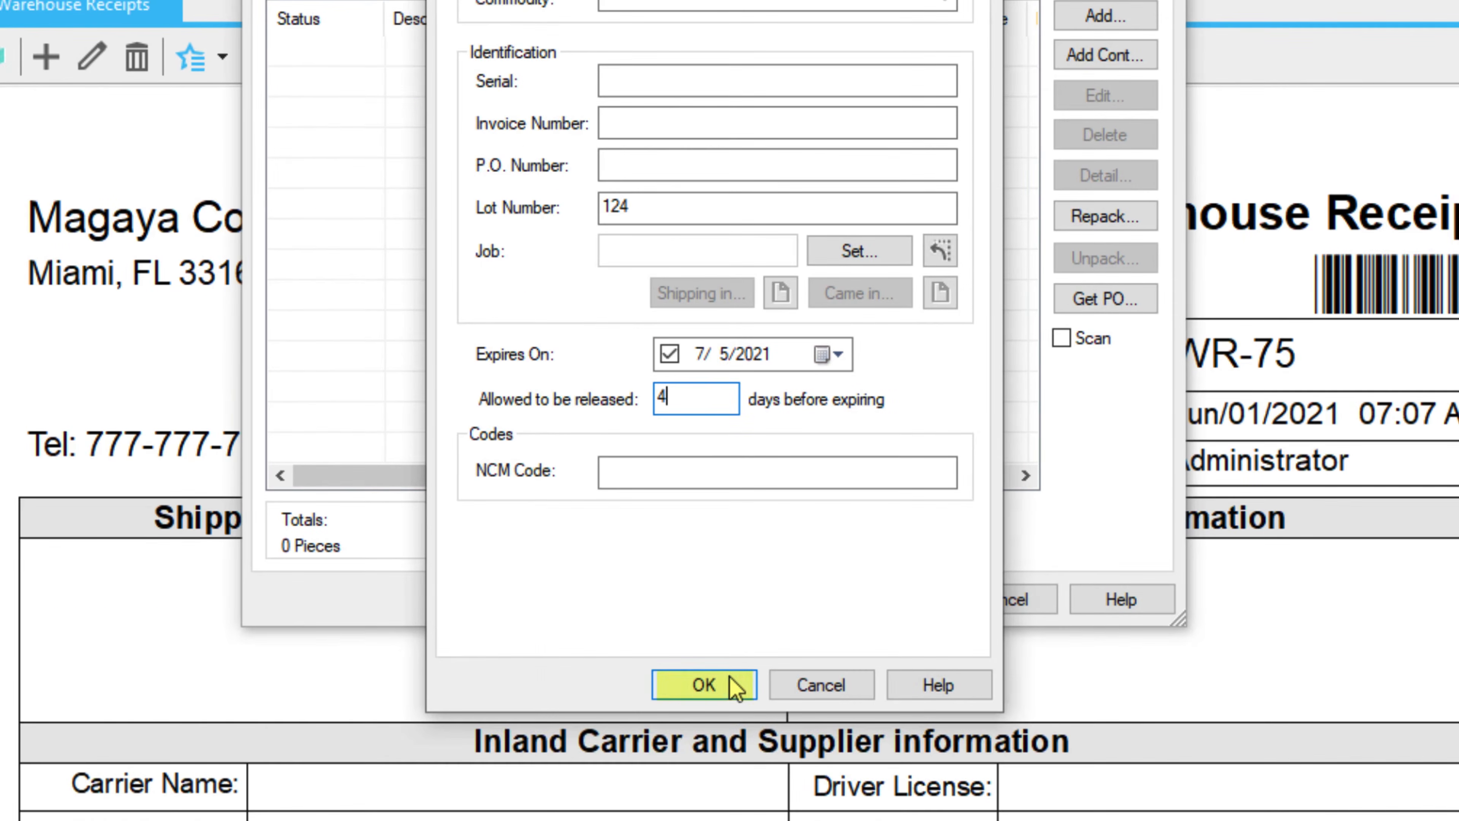
click(727, 680)
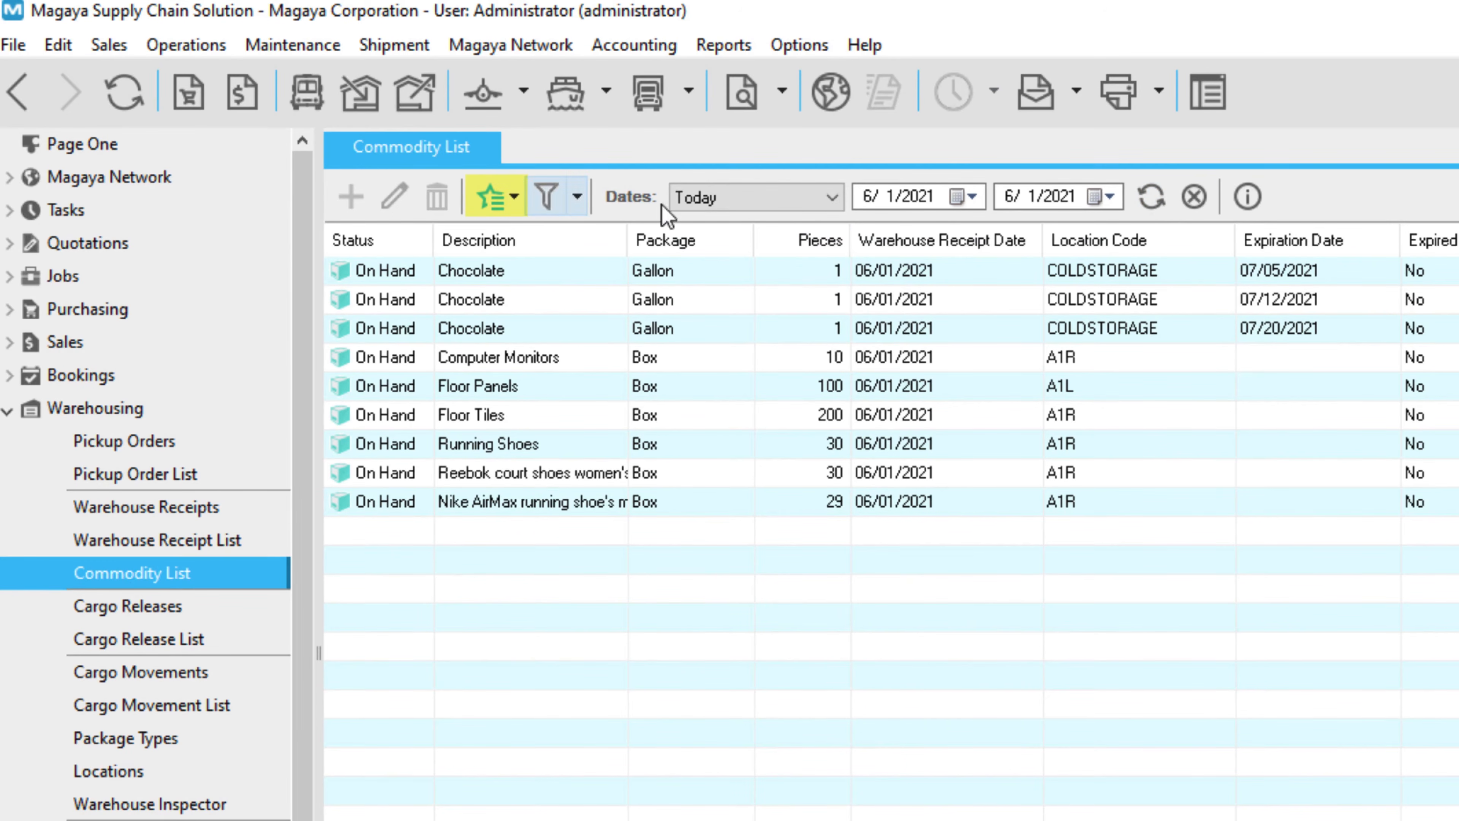
Tick Expiration Date and Expired in the Commodity List's Choose Columns settings.
click(515, 199)
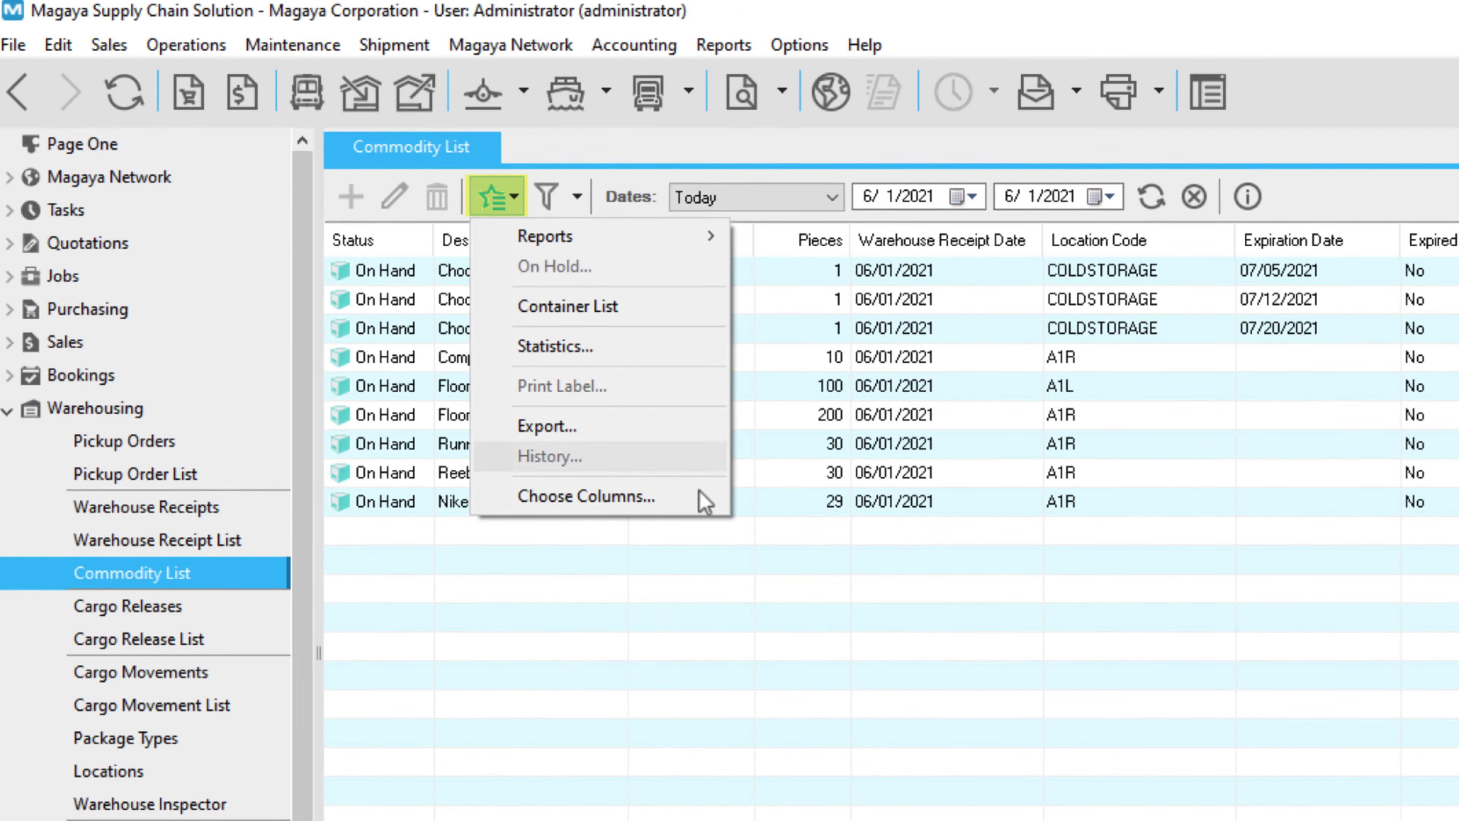
click(654, 496)
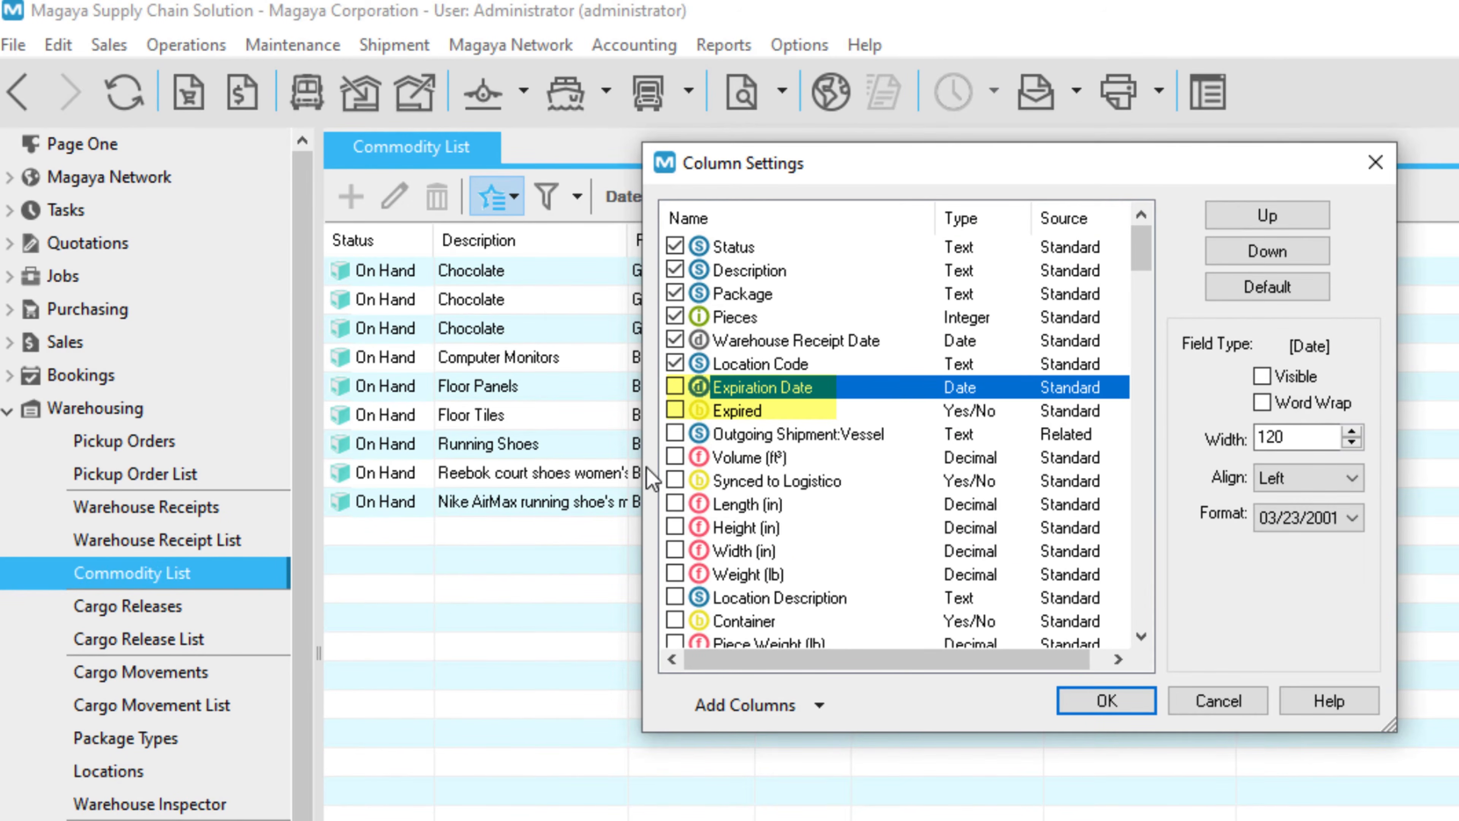
click(675, 387)
click(675, 410)
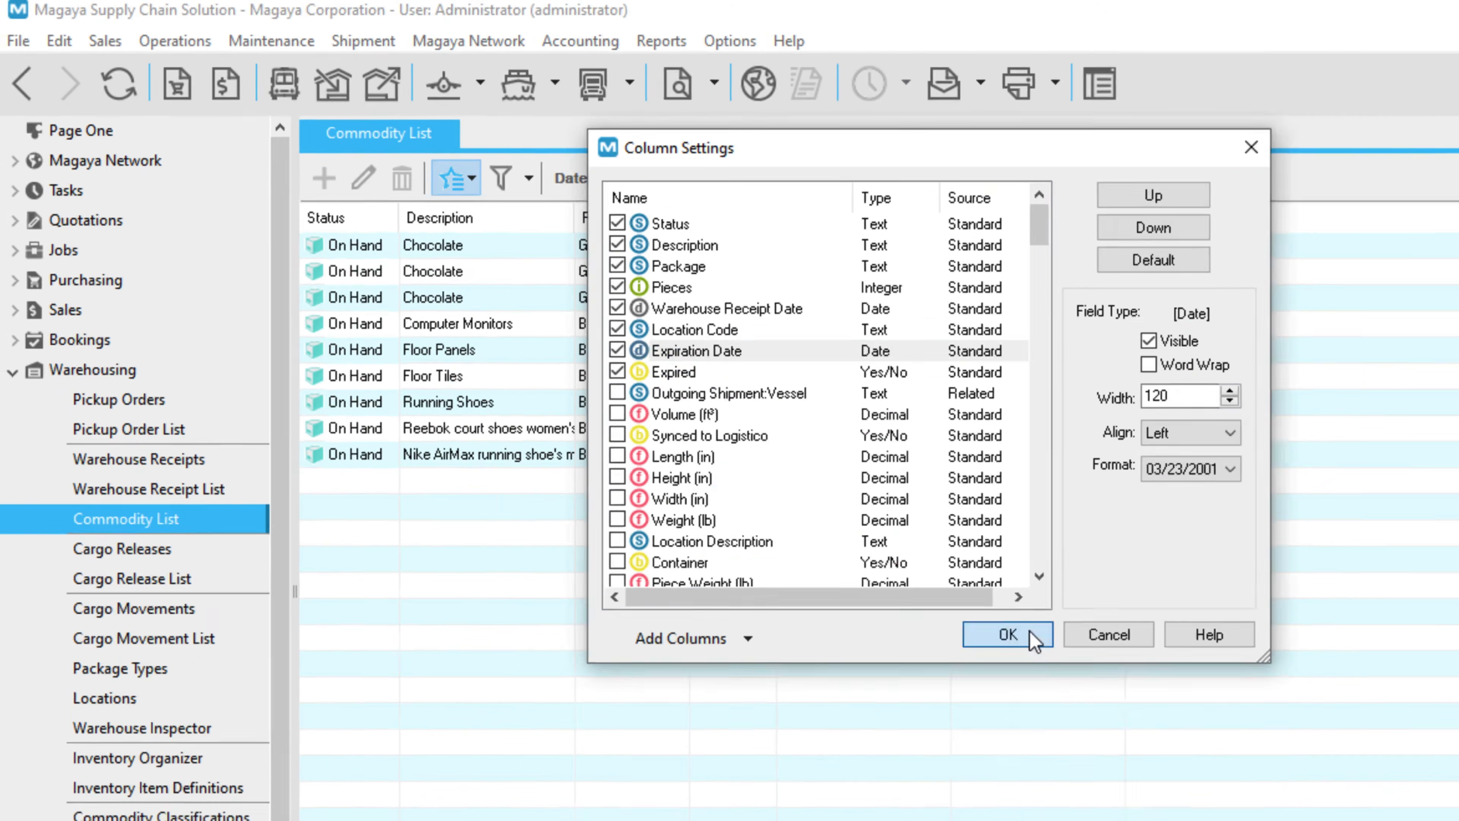
click(1106, 700)
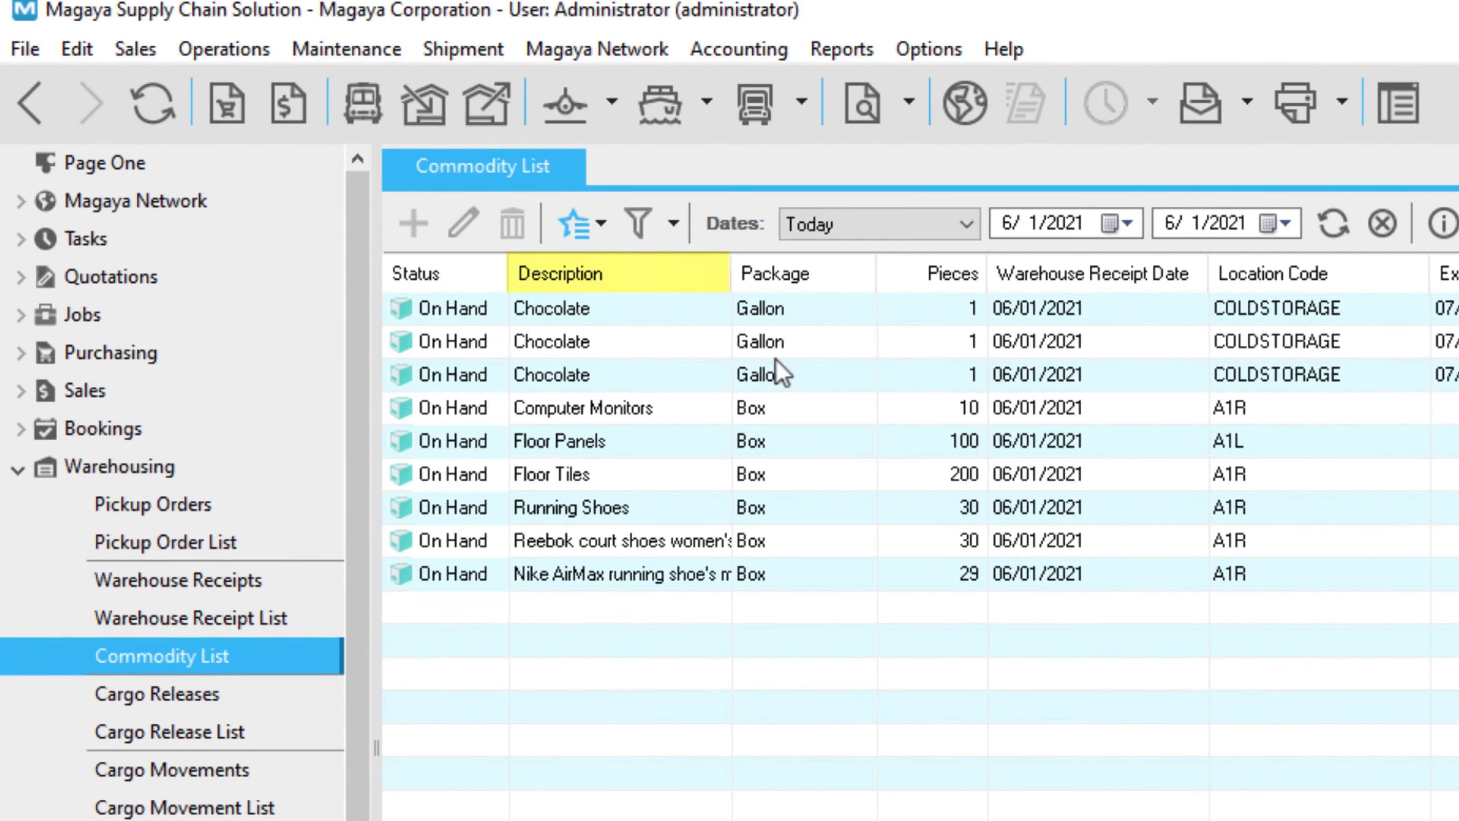
Sort commodities by package with boxes first and close the Chocolate lot's history panel.
click(692, 288)
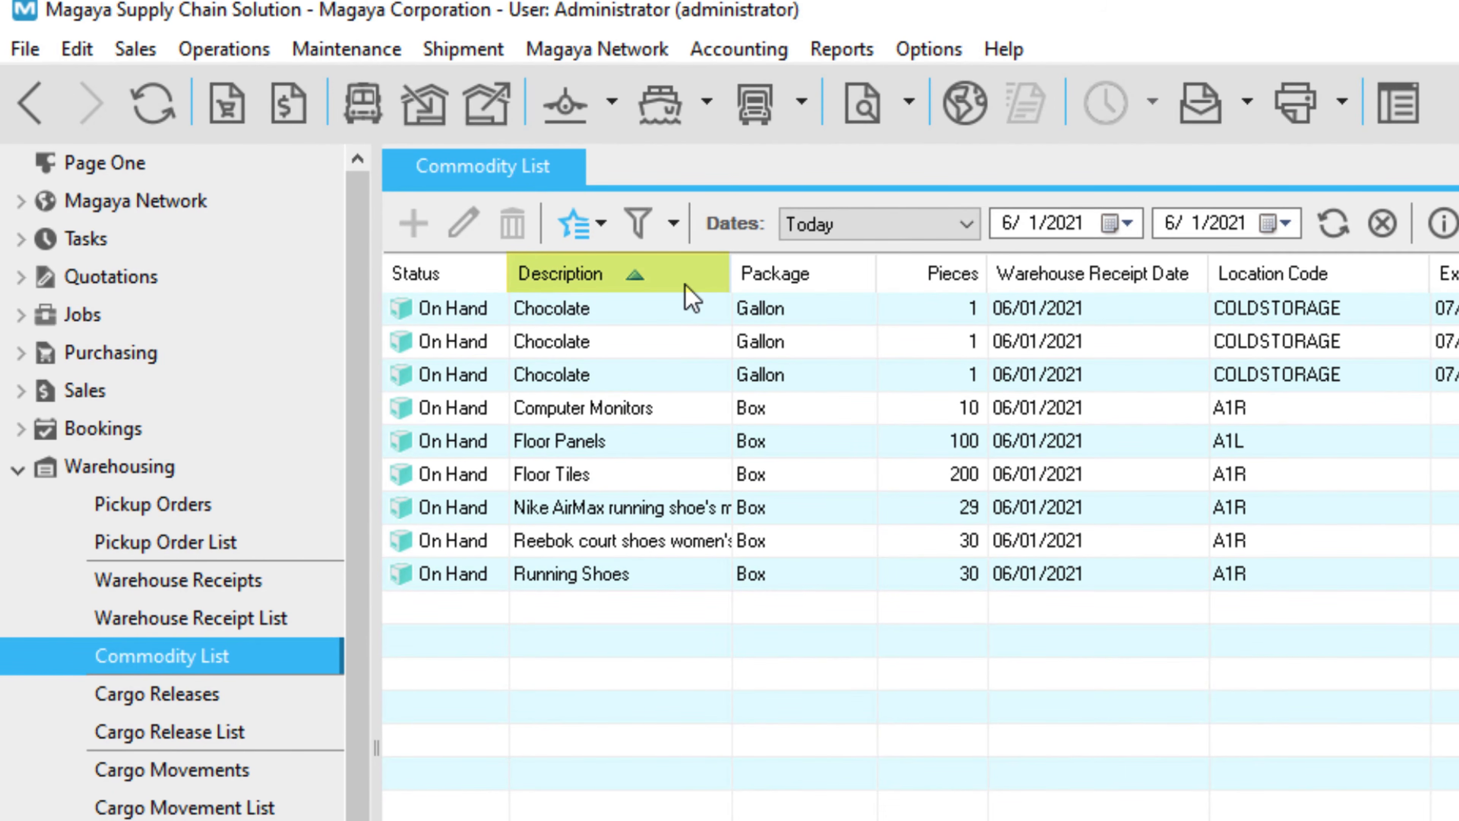
click(844, 282)
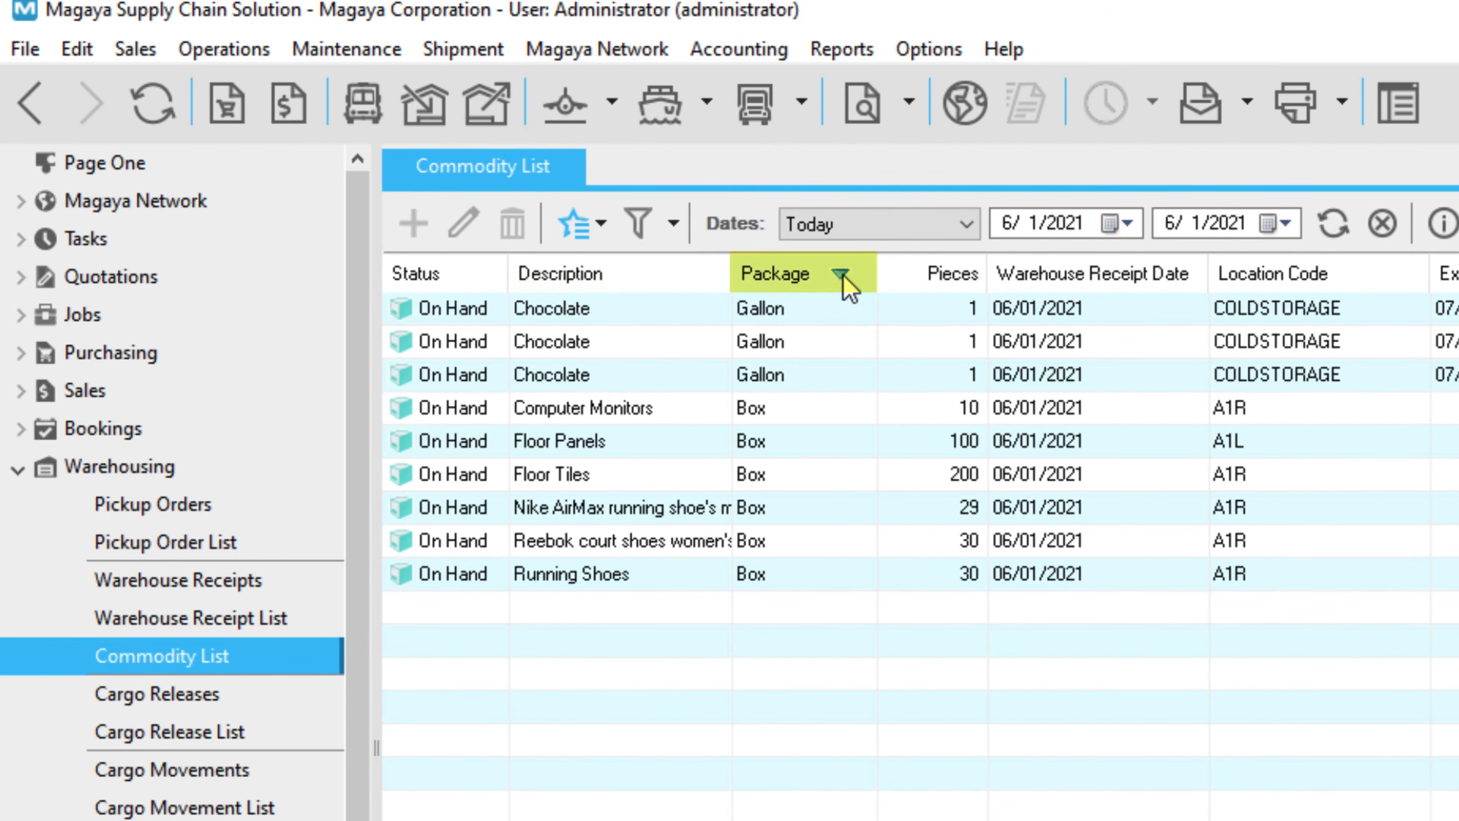
click(844, 282)
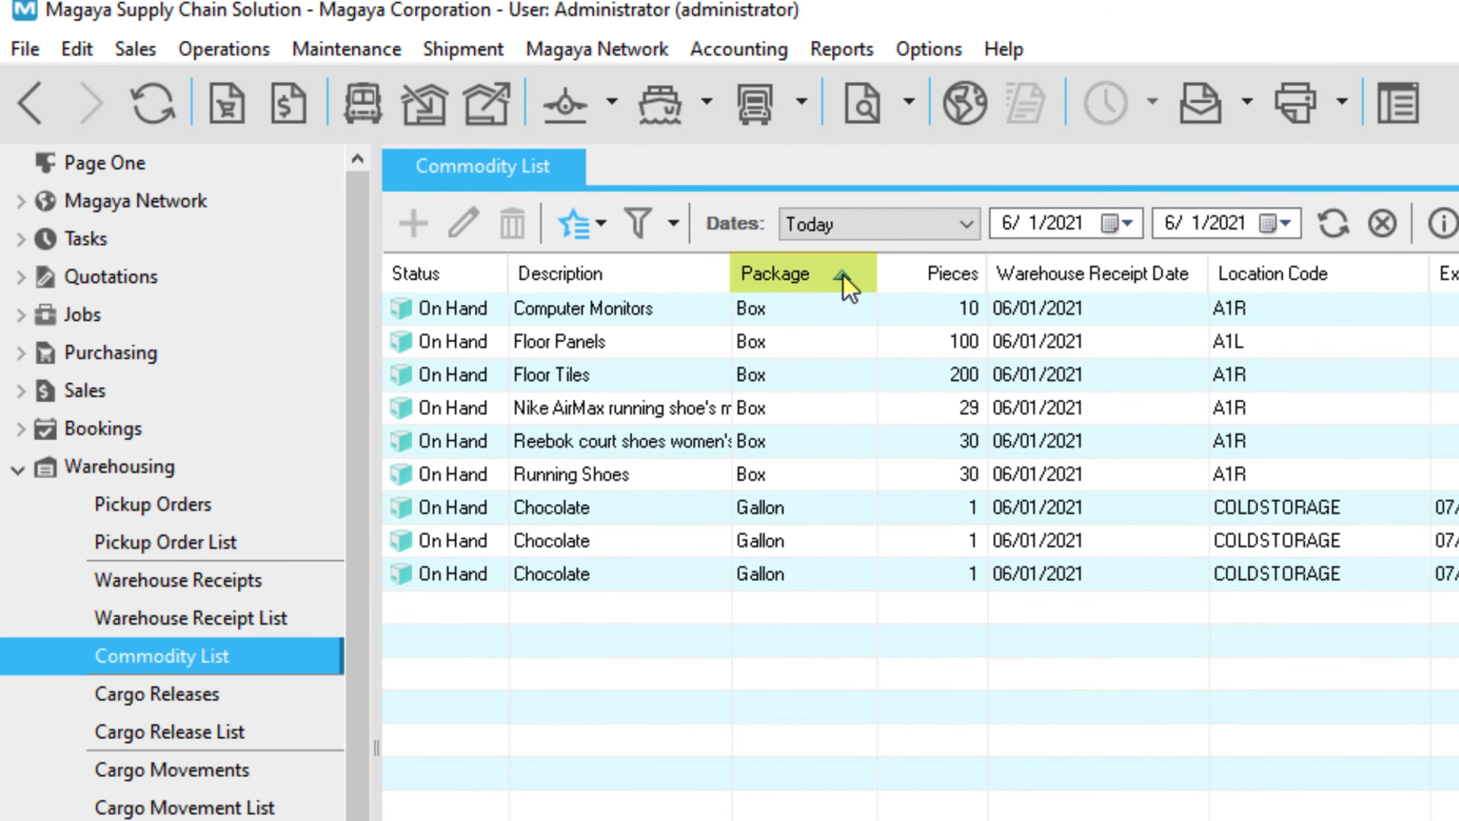
click(879, 508)
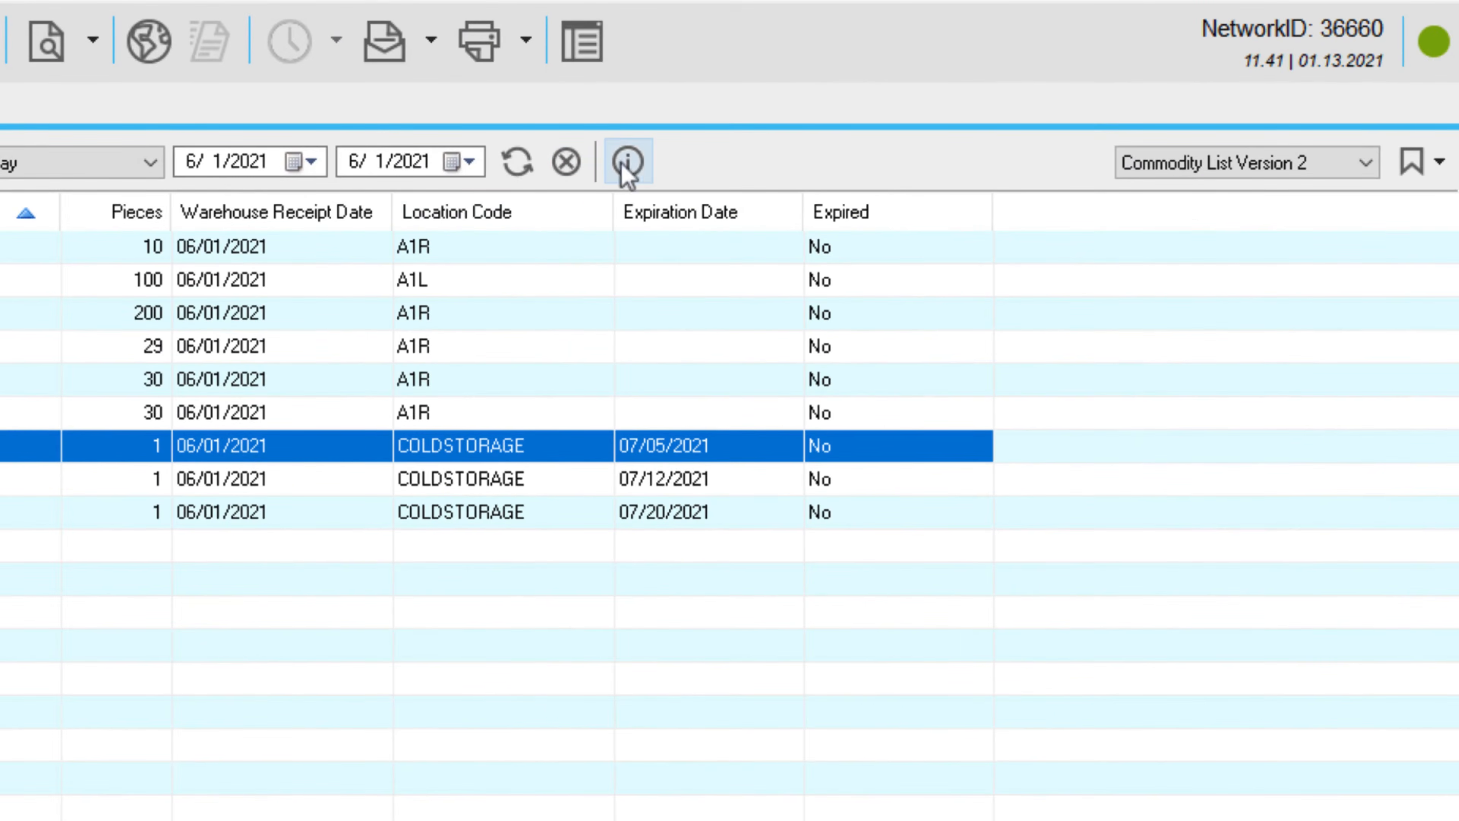
click(627, 167)
click(630, 164)
Save the current layout as the view 'Commodity List Version 3'.
click(1440, 164)
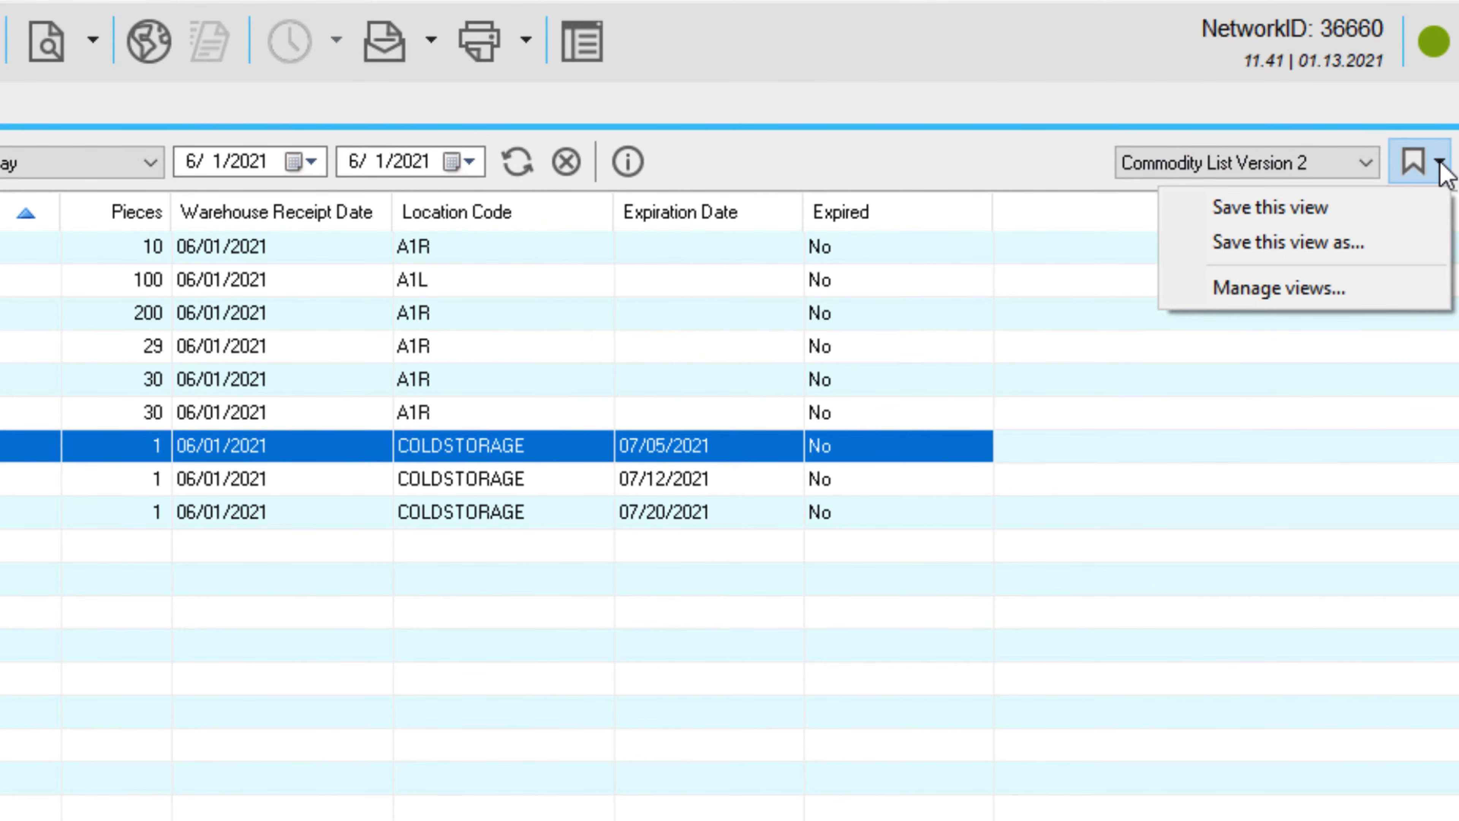
click(1419, 244)
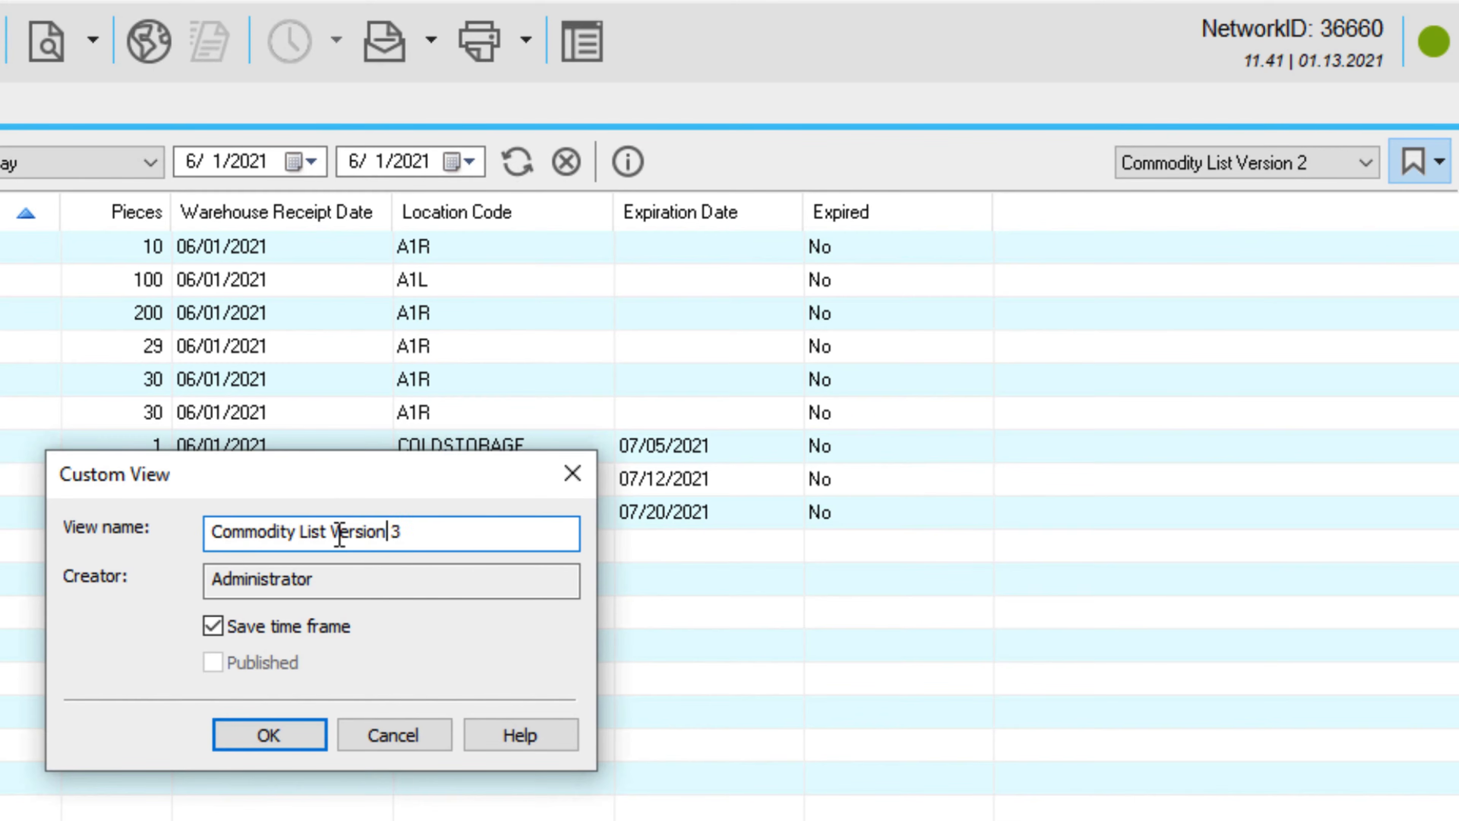
click(303, 738)
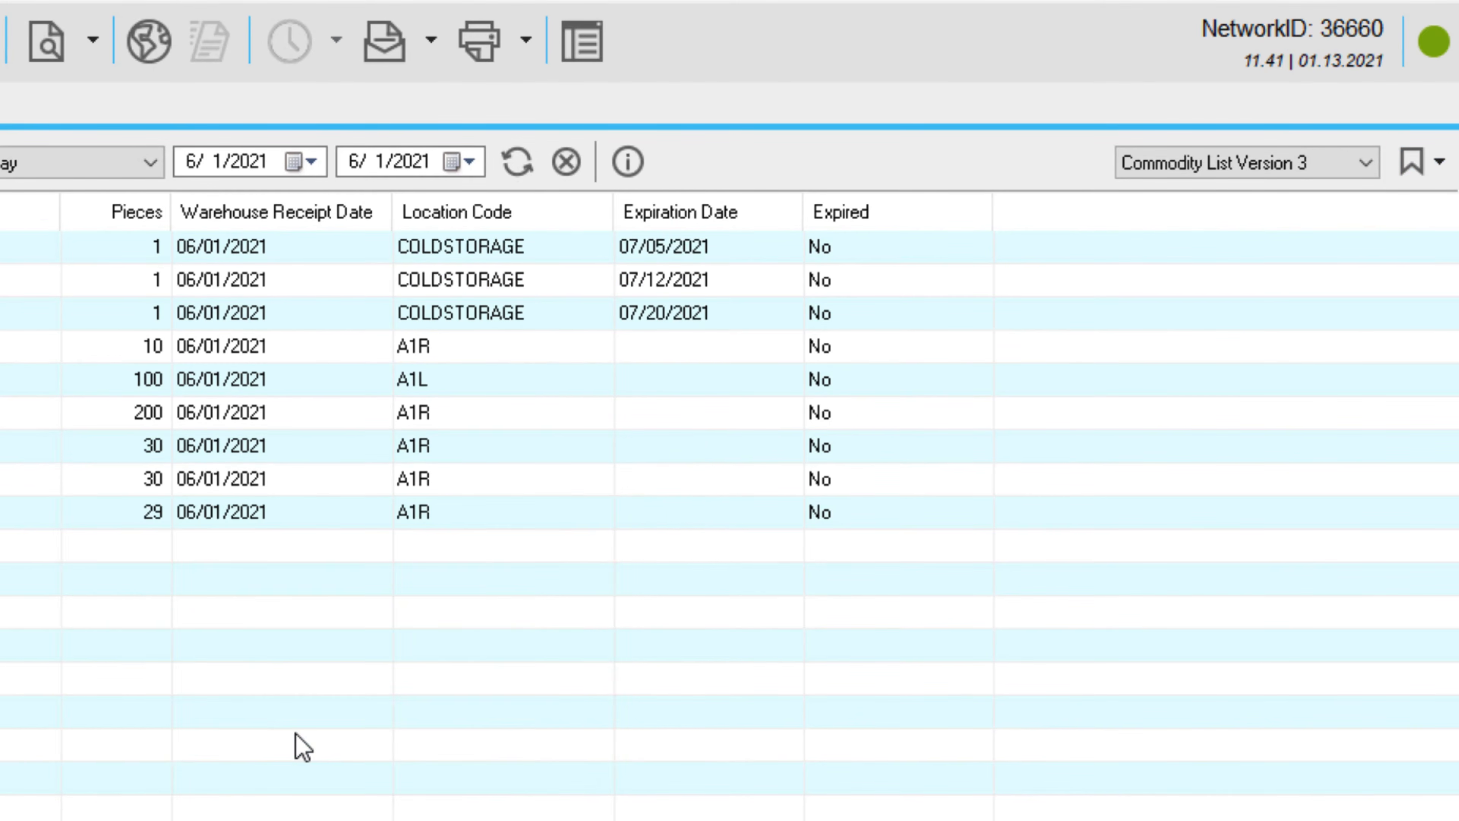
click(1371, 172)
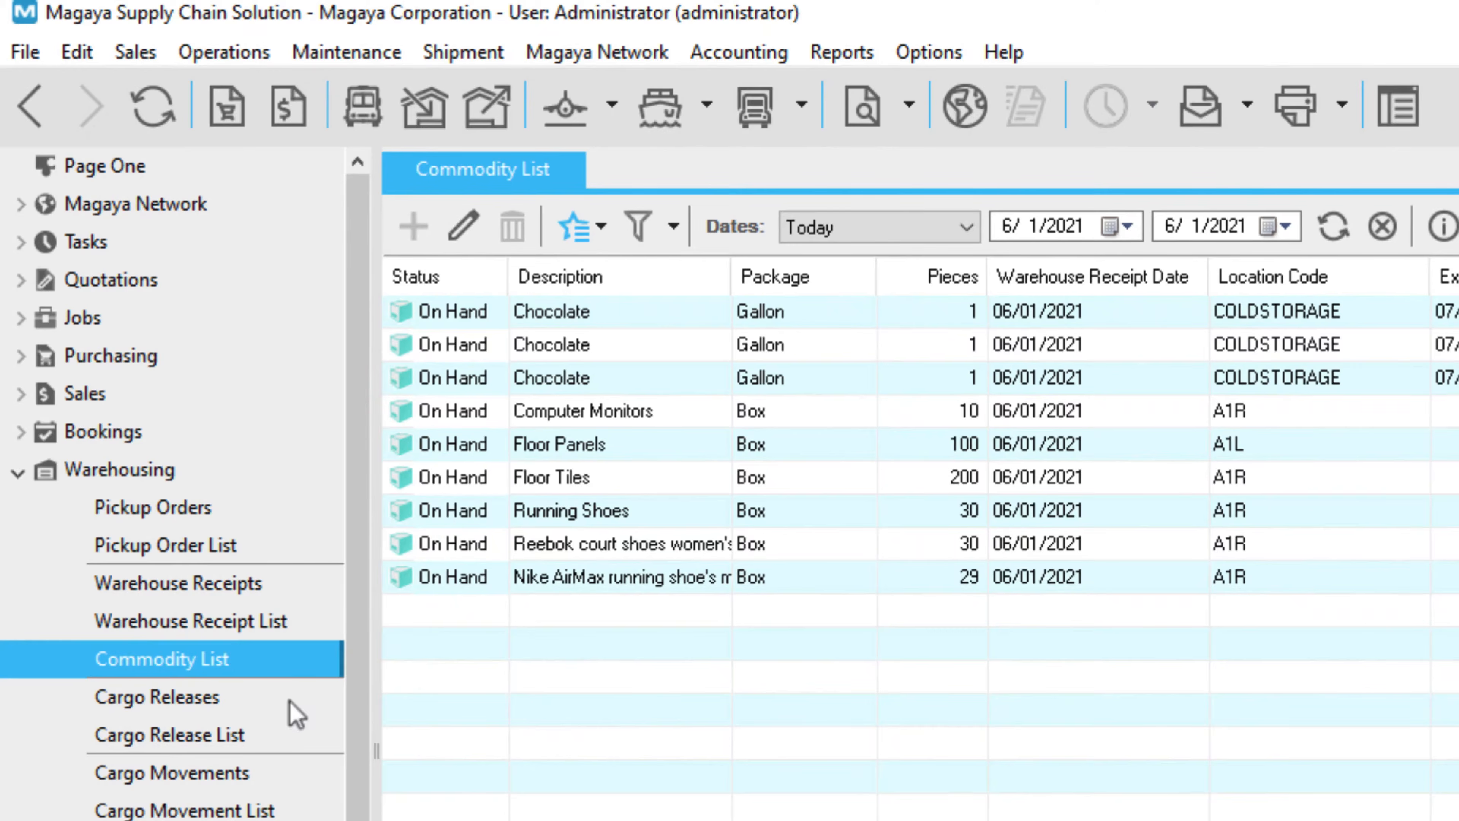
Open Warehousing Cargo Releases, showing the release to ABC Sporting Goods Inc.
click(293, 710)
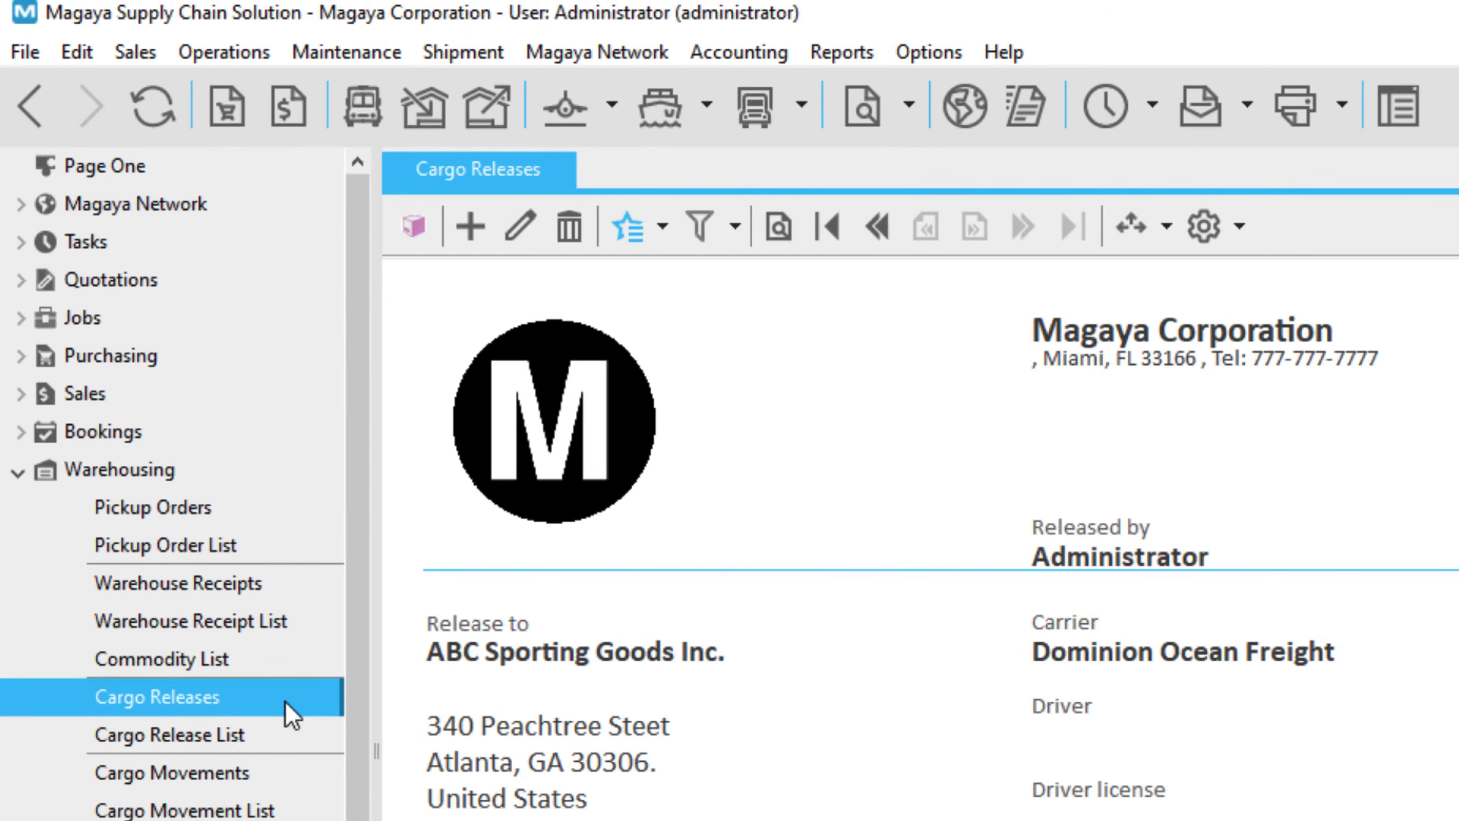
Start a cargo release, choosing the released-to party and carrier Dominion Ocean Freight.
click(473, 229)
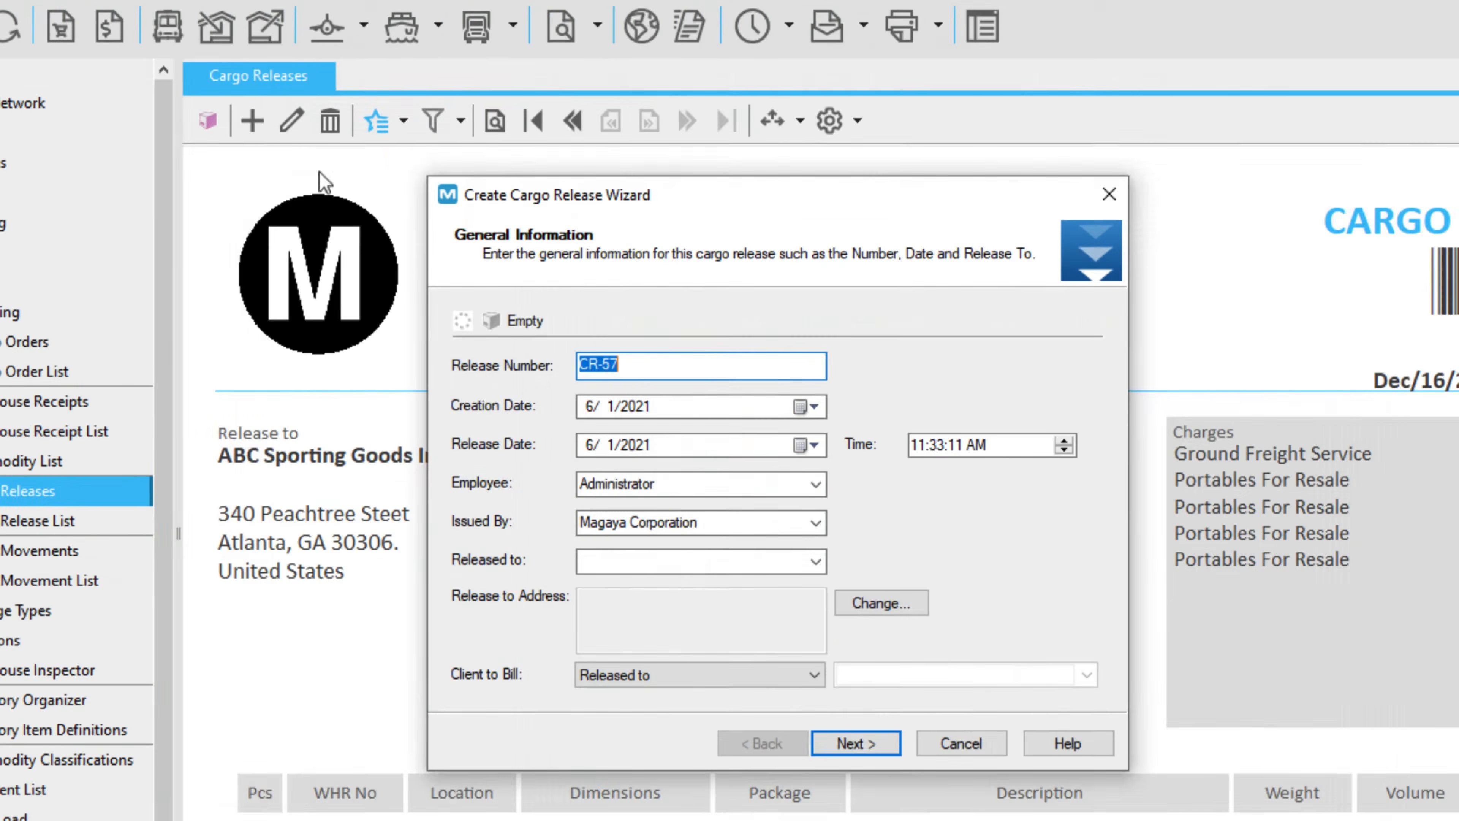
click(1185, 785)
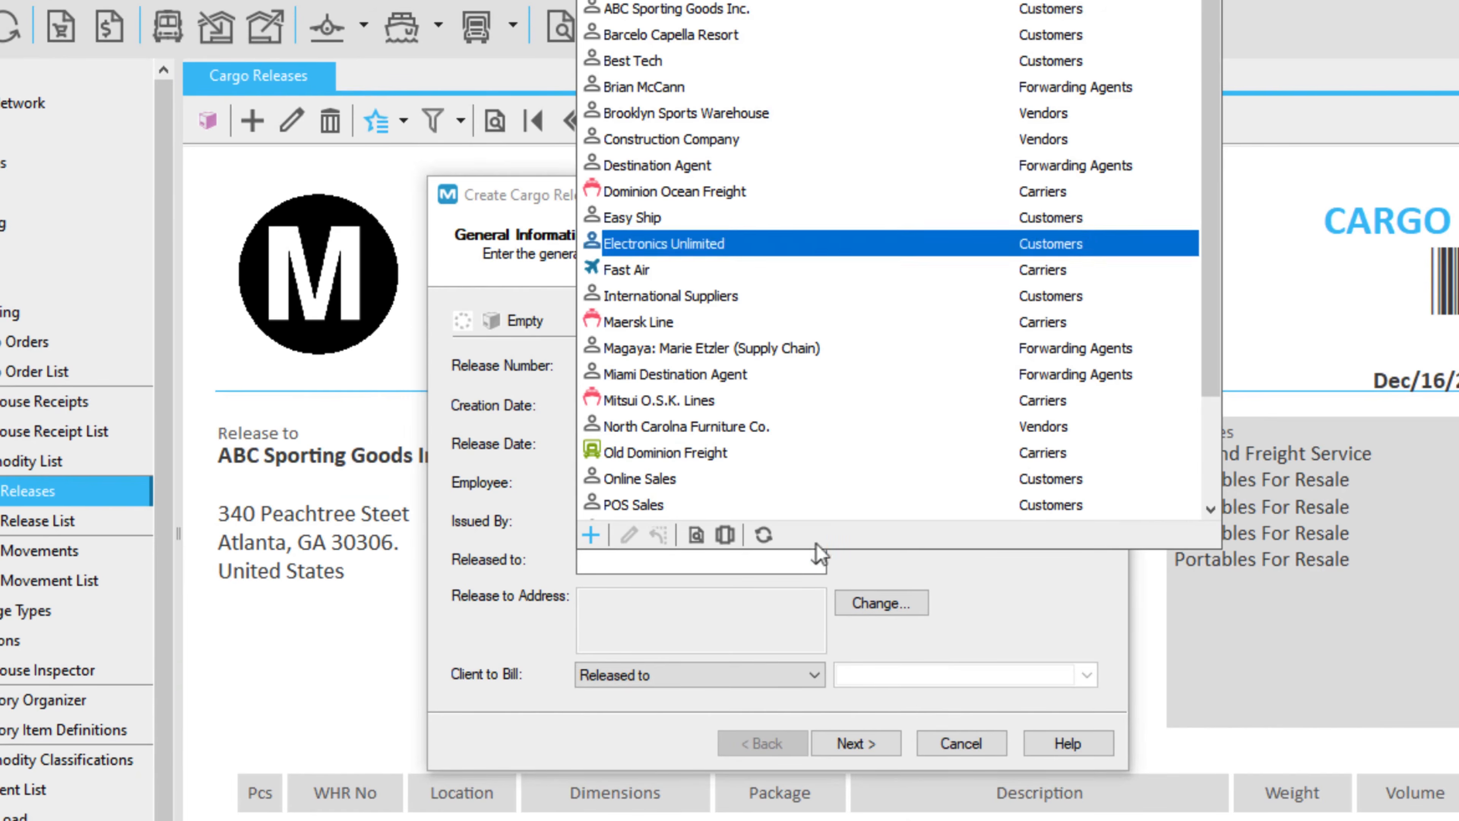
click(765, 36)
click(873, 743)
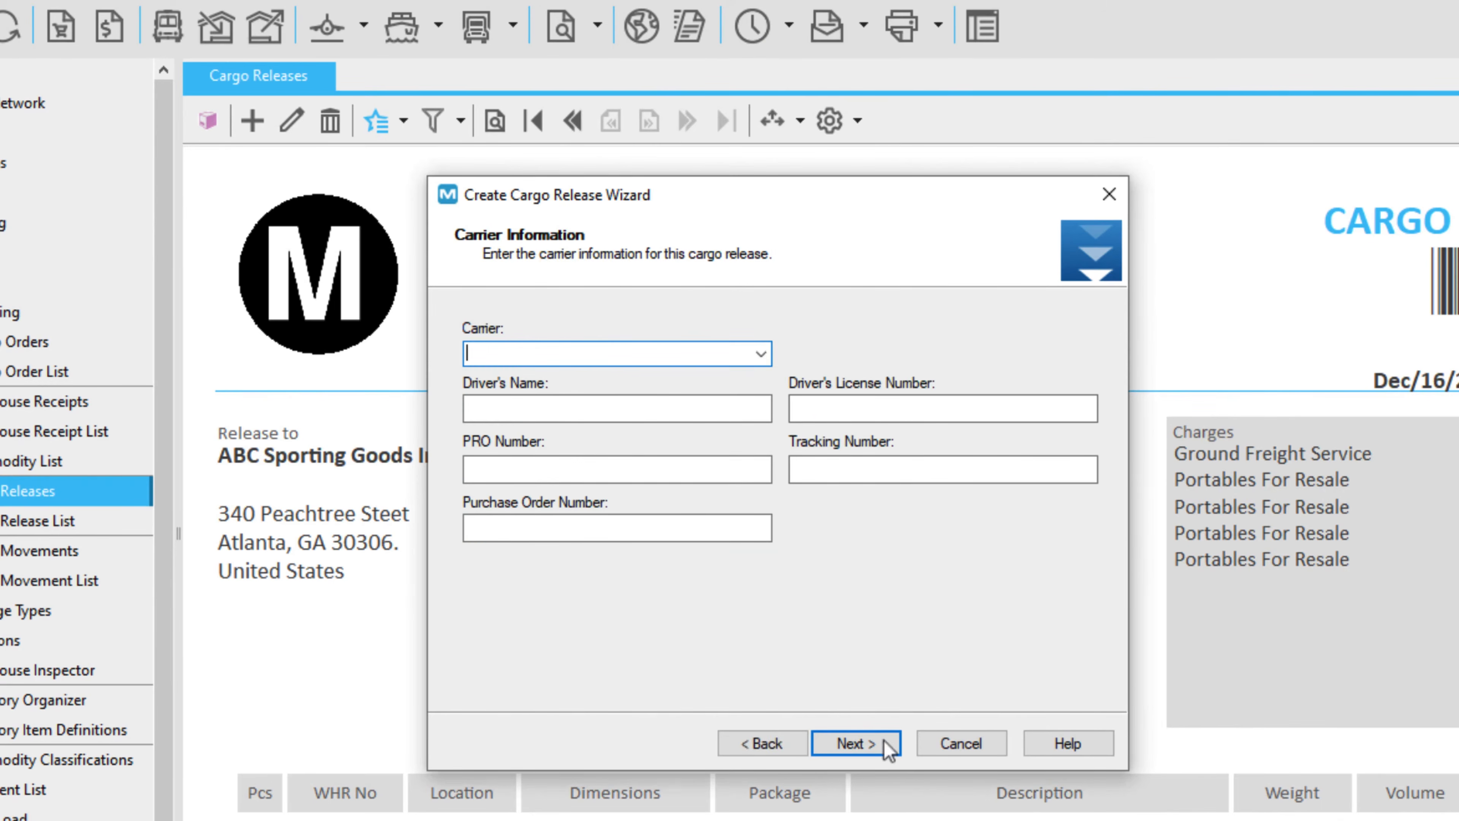
click(760, 353)
click(705, 410)
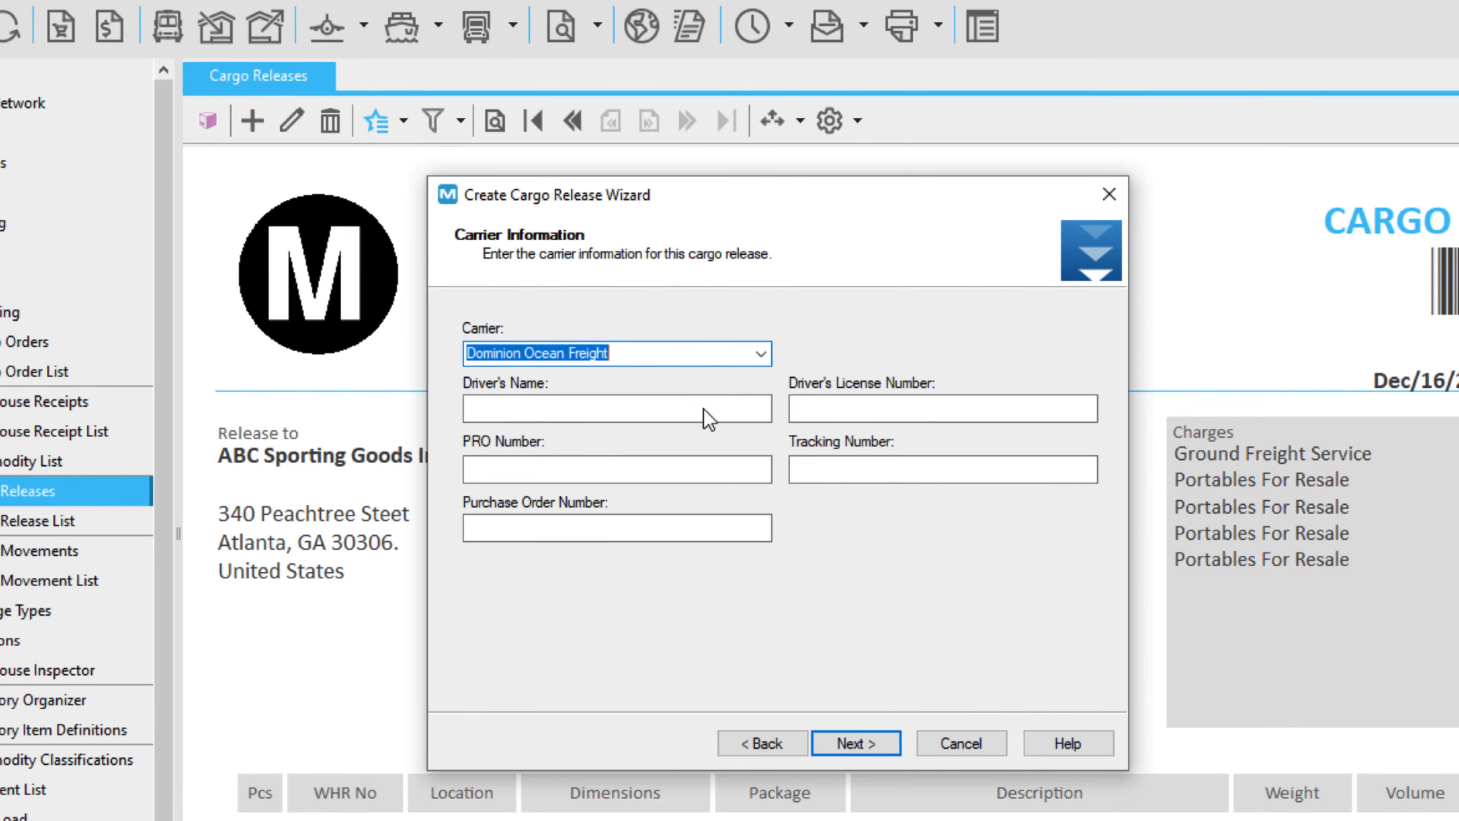
click(861, 743)
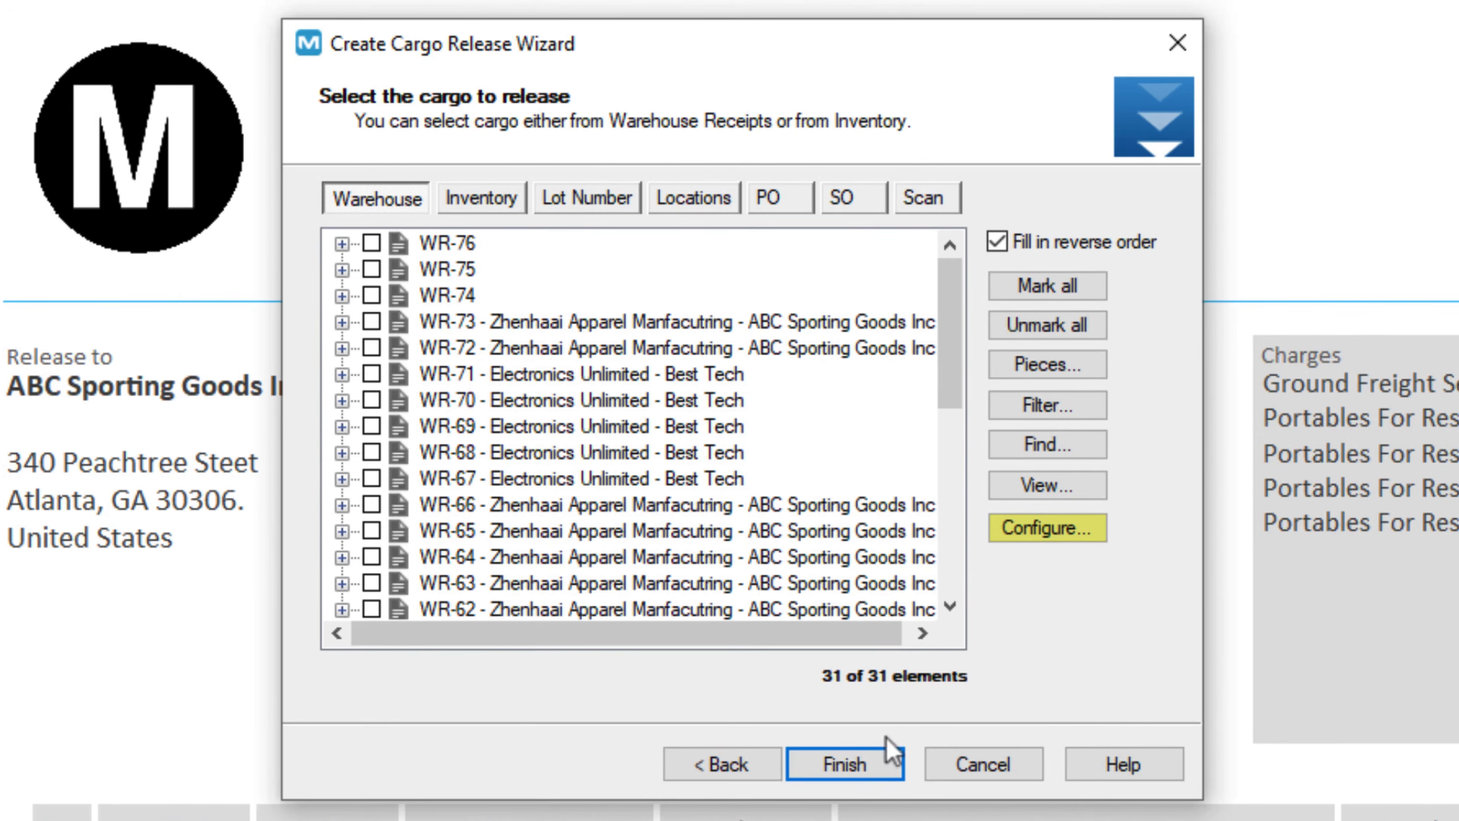
Show the Expiration Date column in the item list and expand WR-76.
click(1091, 547)
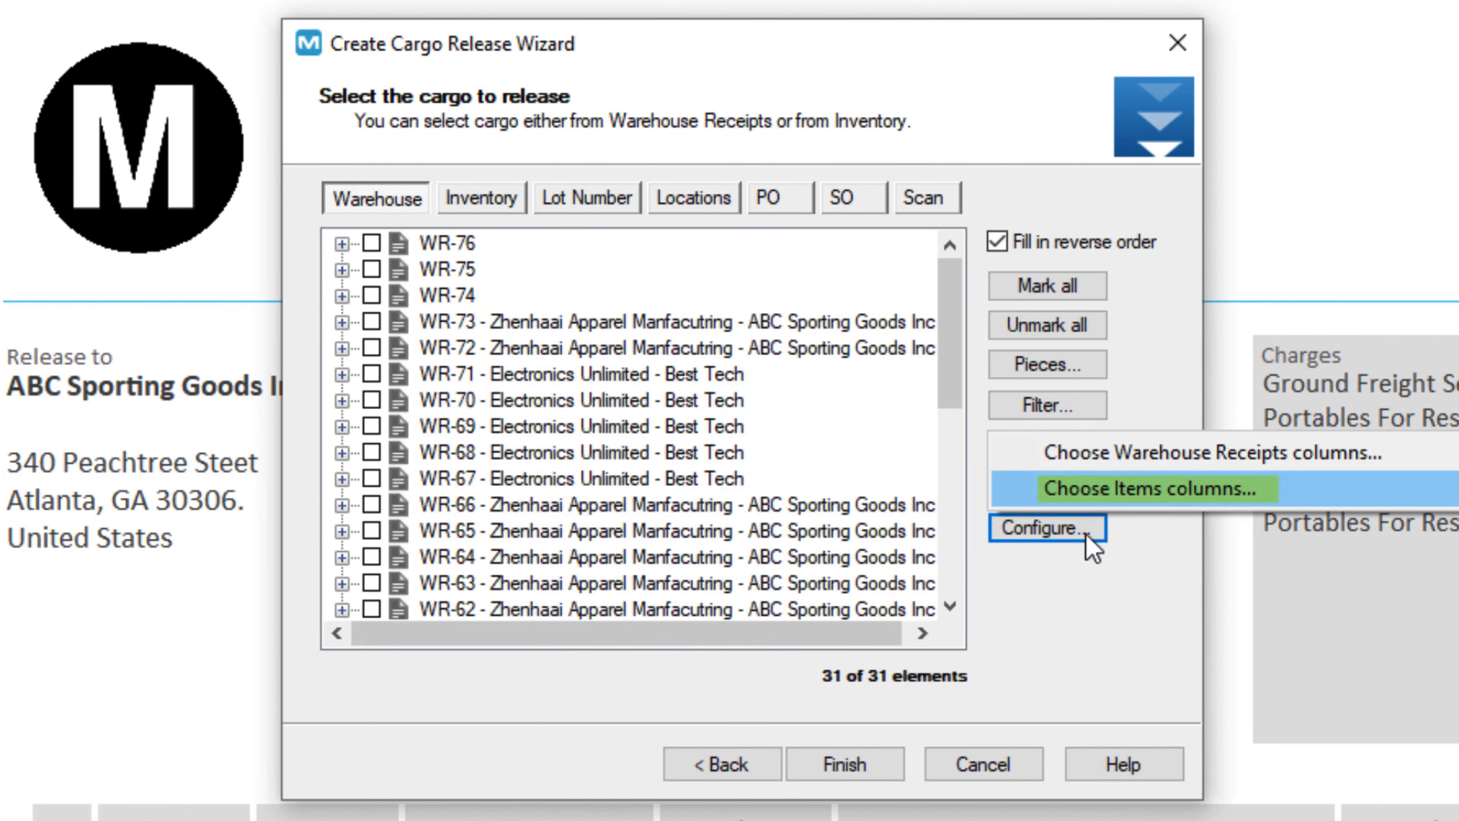
click(1150, 495)
click(383, 206)
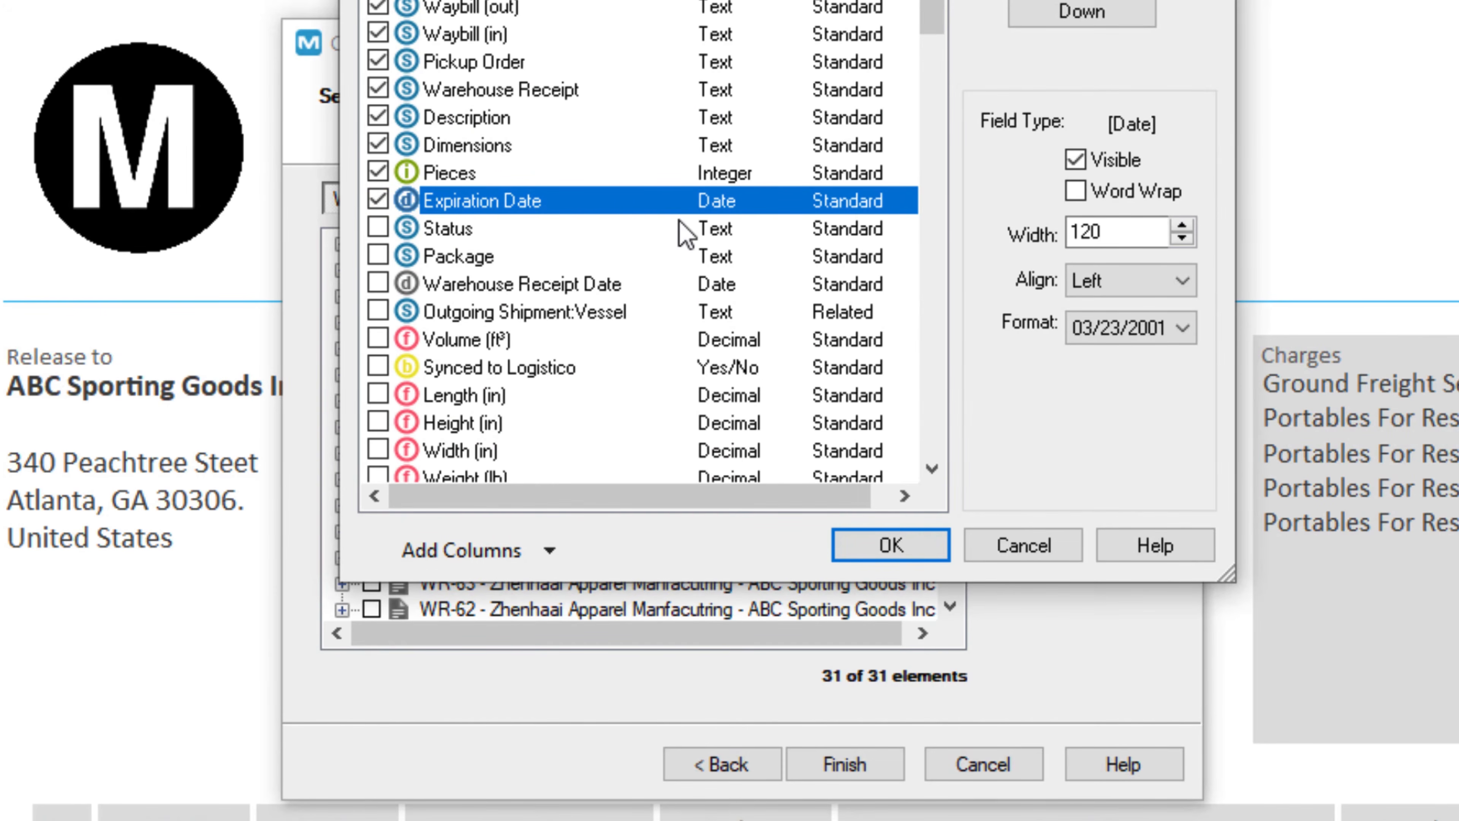
click(922, 545)
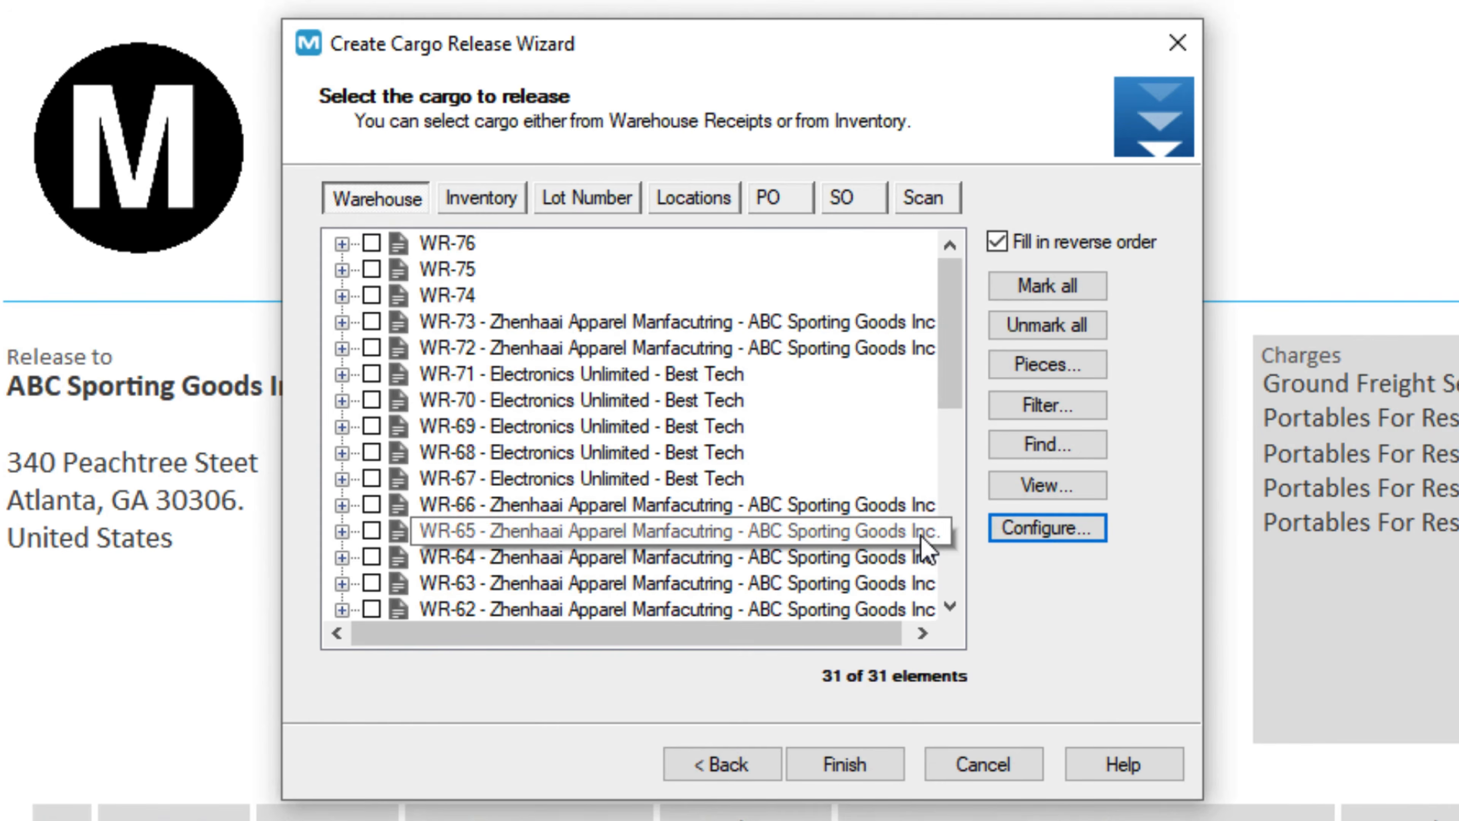
click(417, 206)
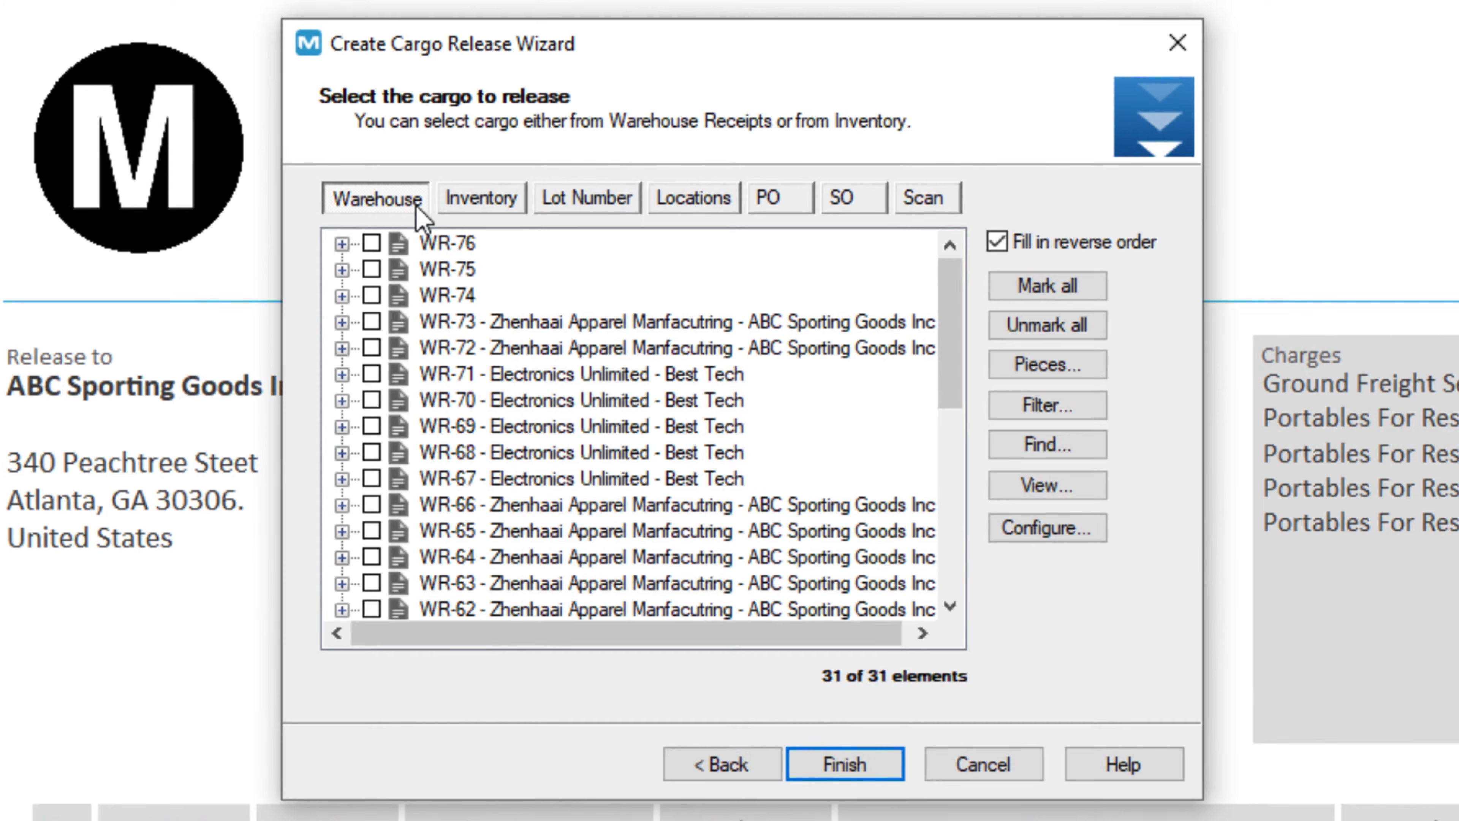
click(342, 244)
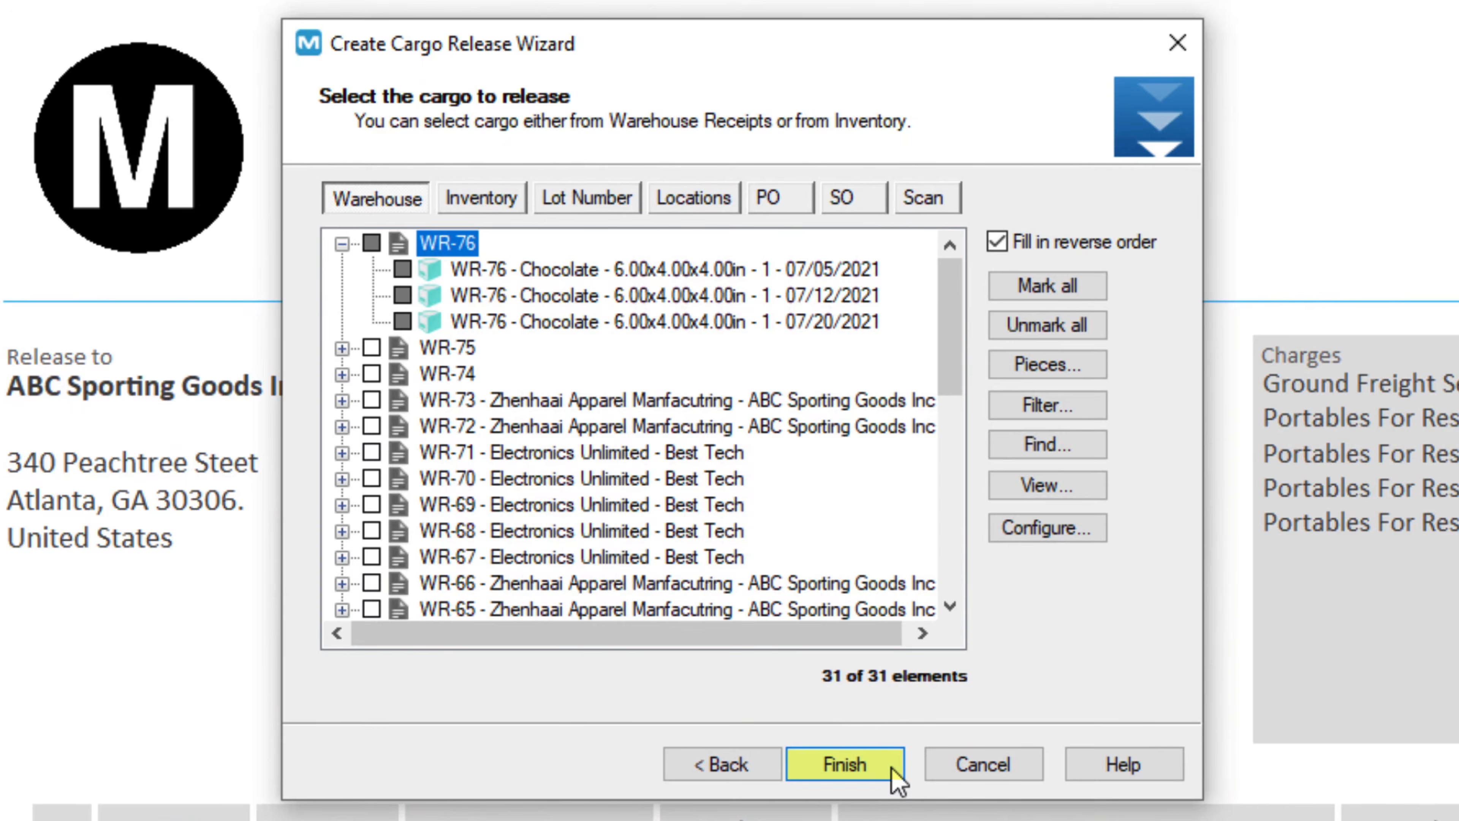
Finish the release of the three WR-76 Chocolate lines, then expand Maintenance.
click(897, 779)
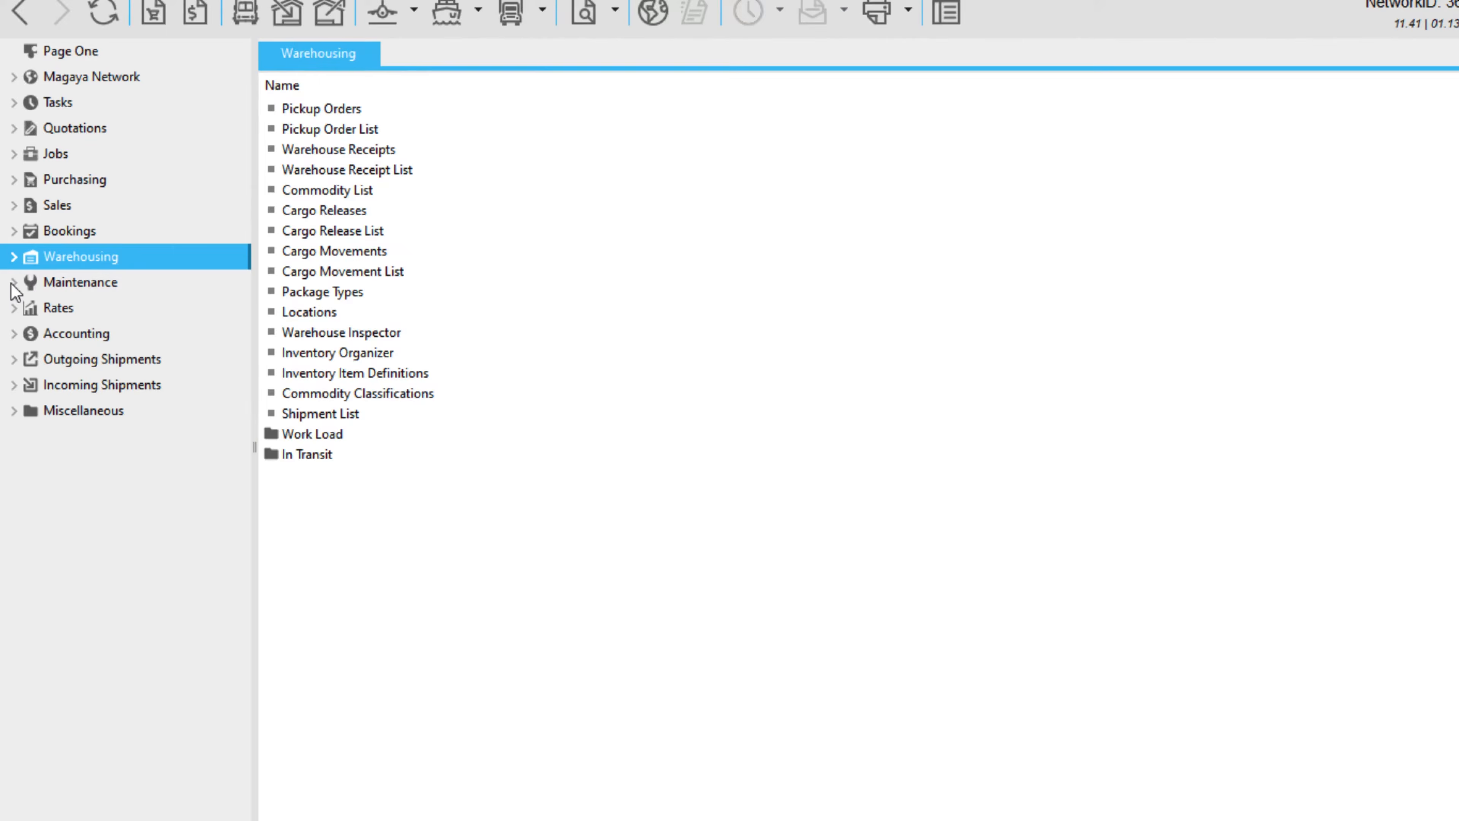
click(12, 283)
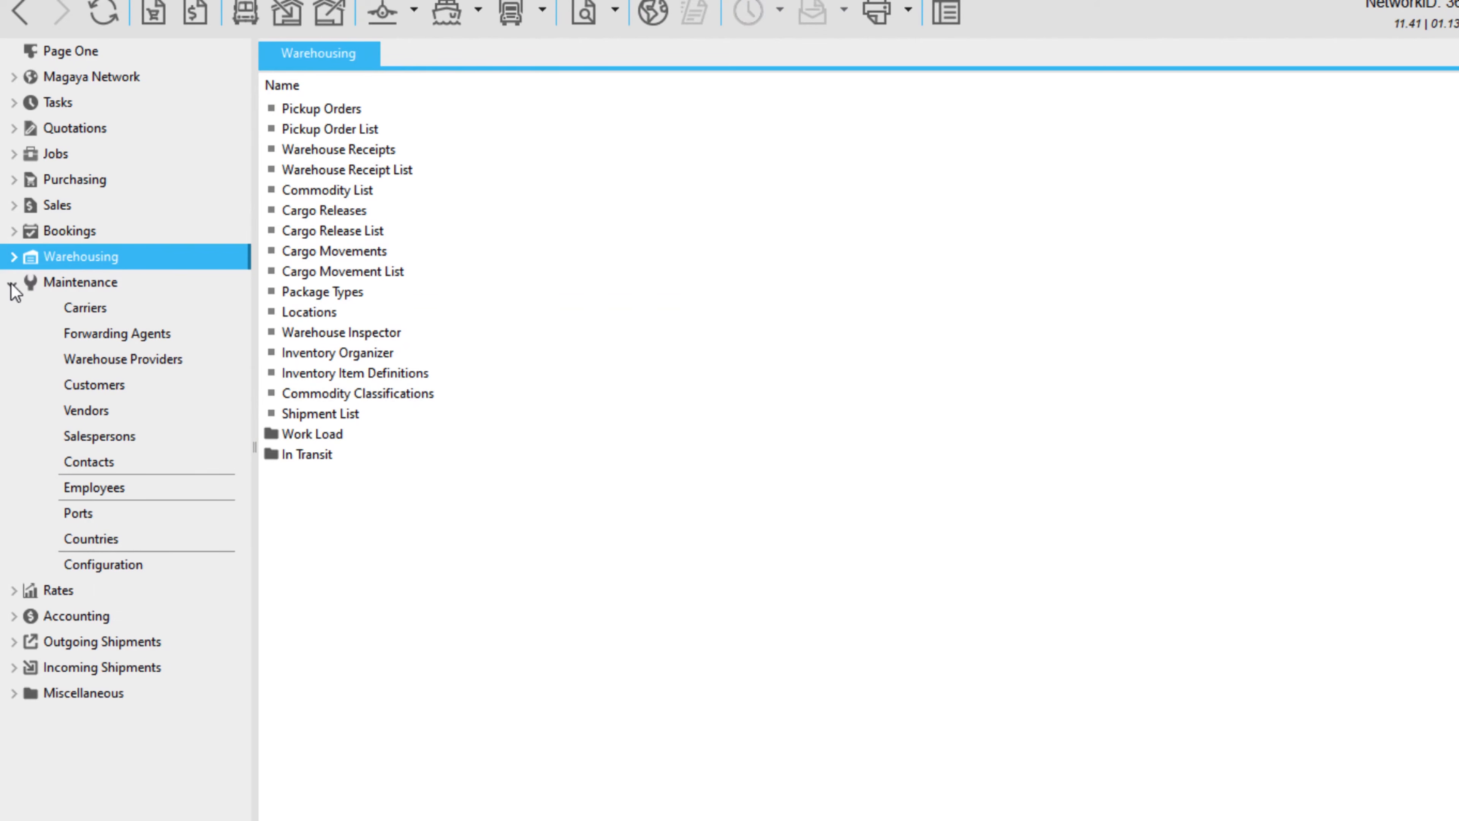
In WMS configuration, block loading of expired or about-to-expire items; view purchase order actions.
click(104, 564)
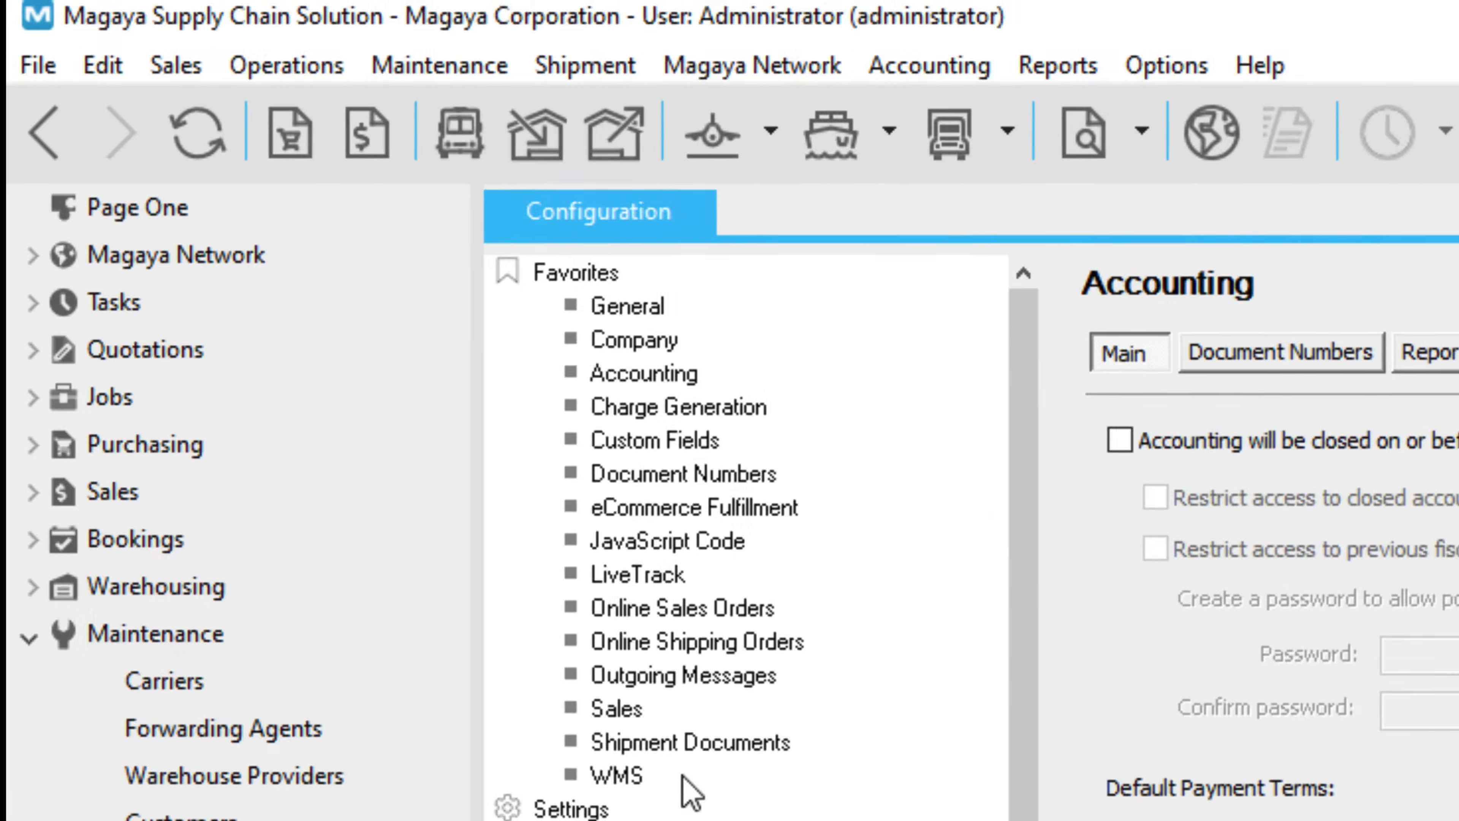
click(344, 359)
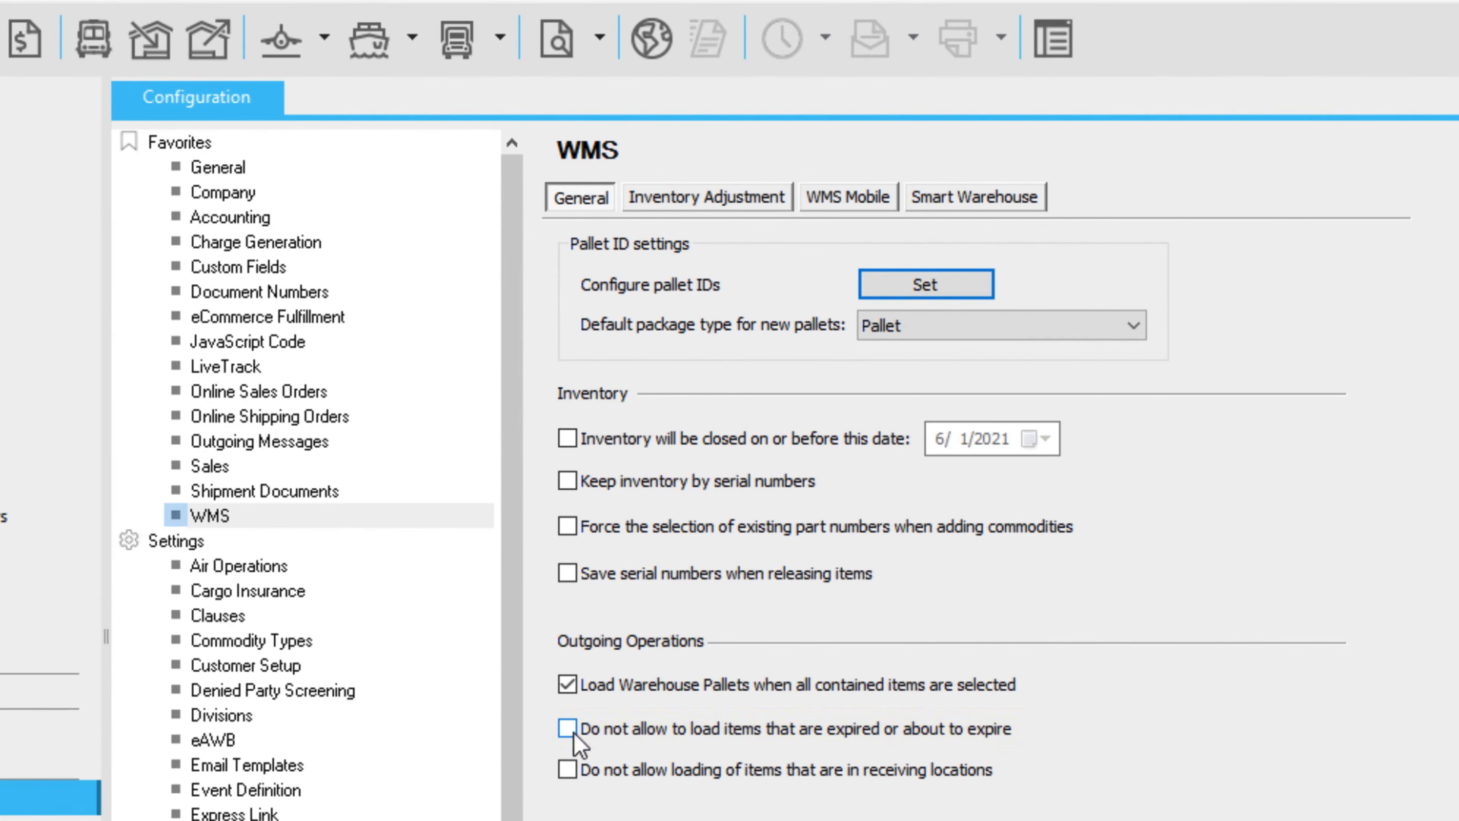
click(574, 736)
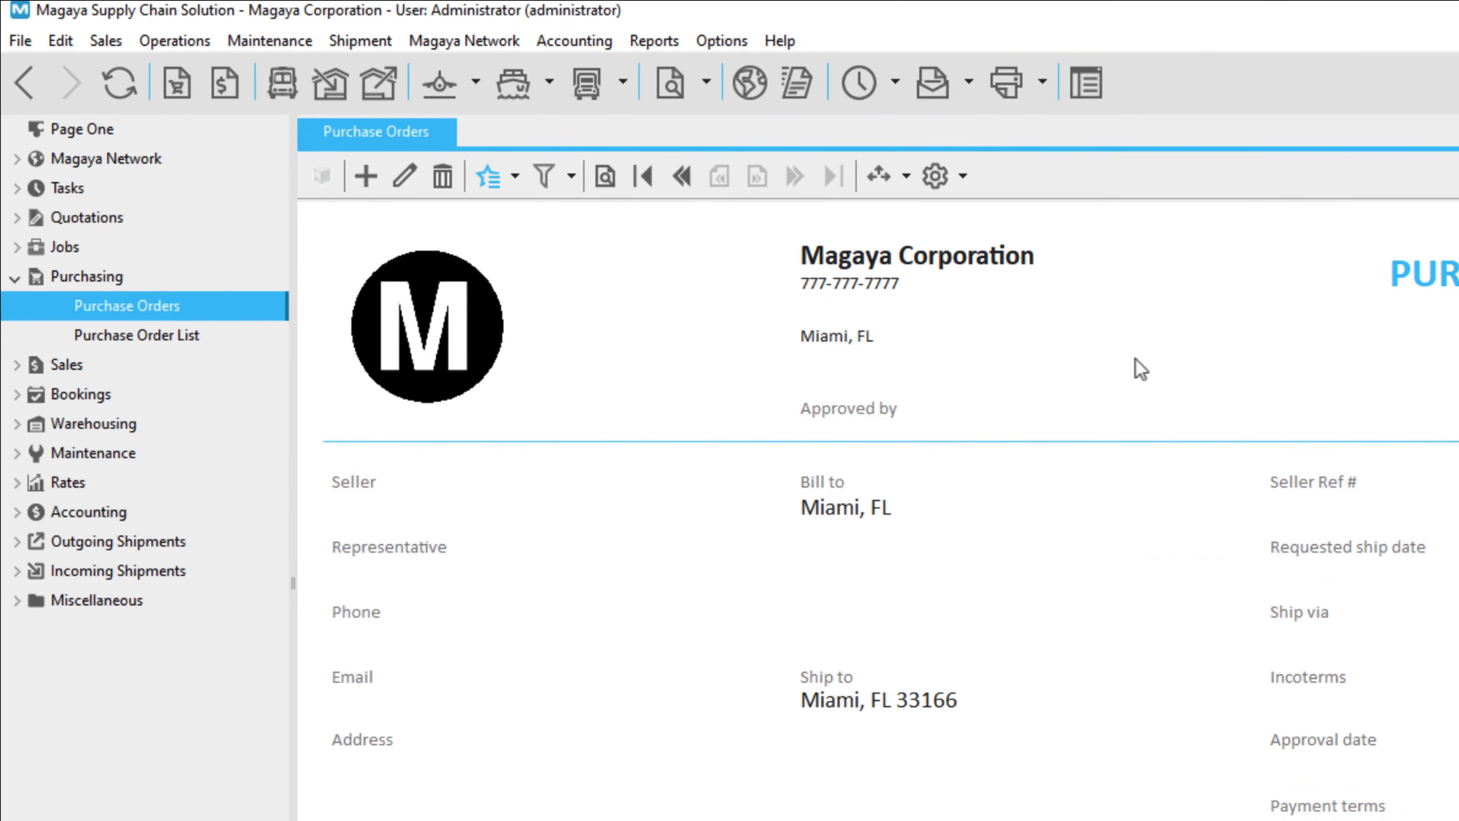
click(515, 176)
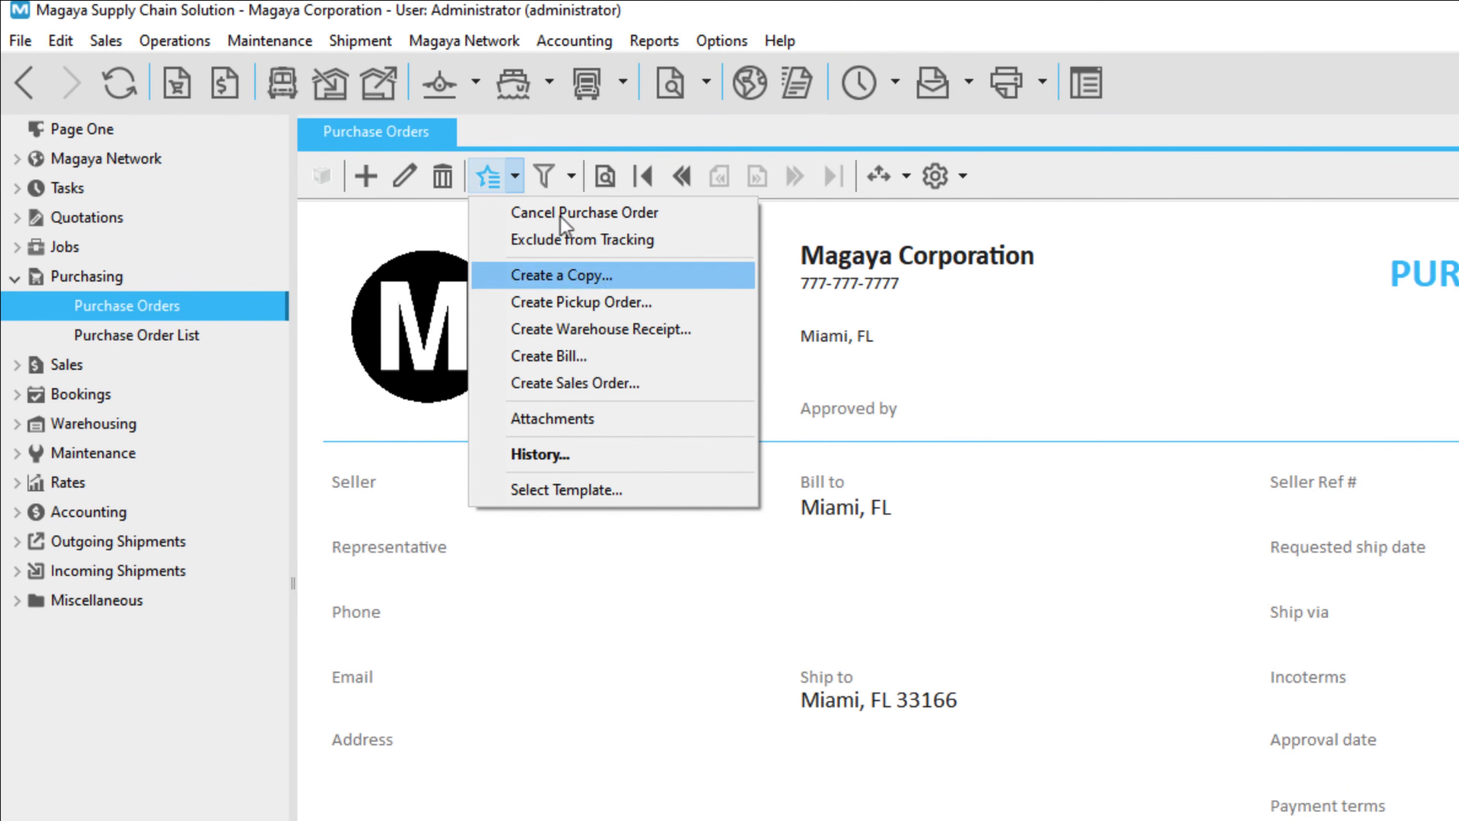